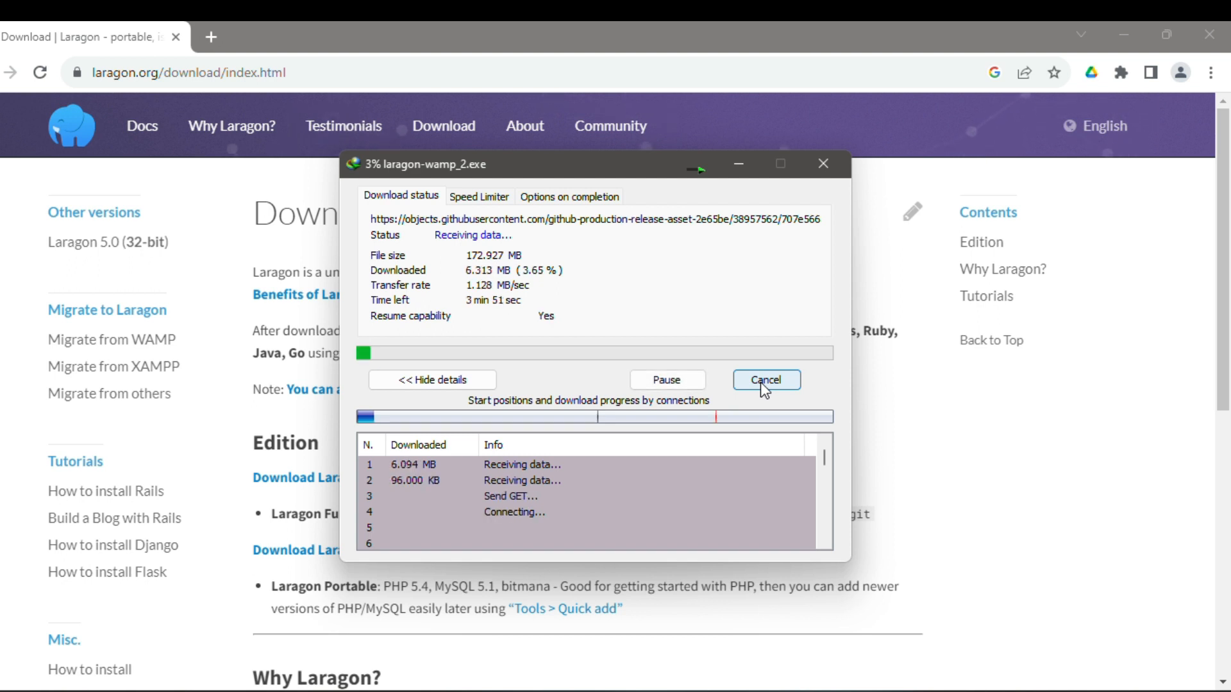
- Cancel the repeated laragon-wamp_2.exe download in Chrome
{"action": "left_click", "coordinate": [763, 381]}
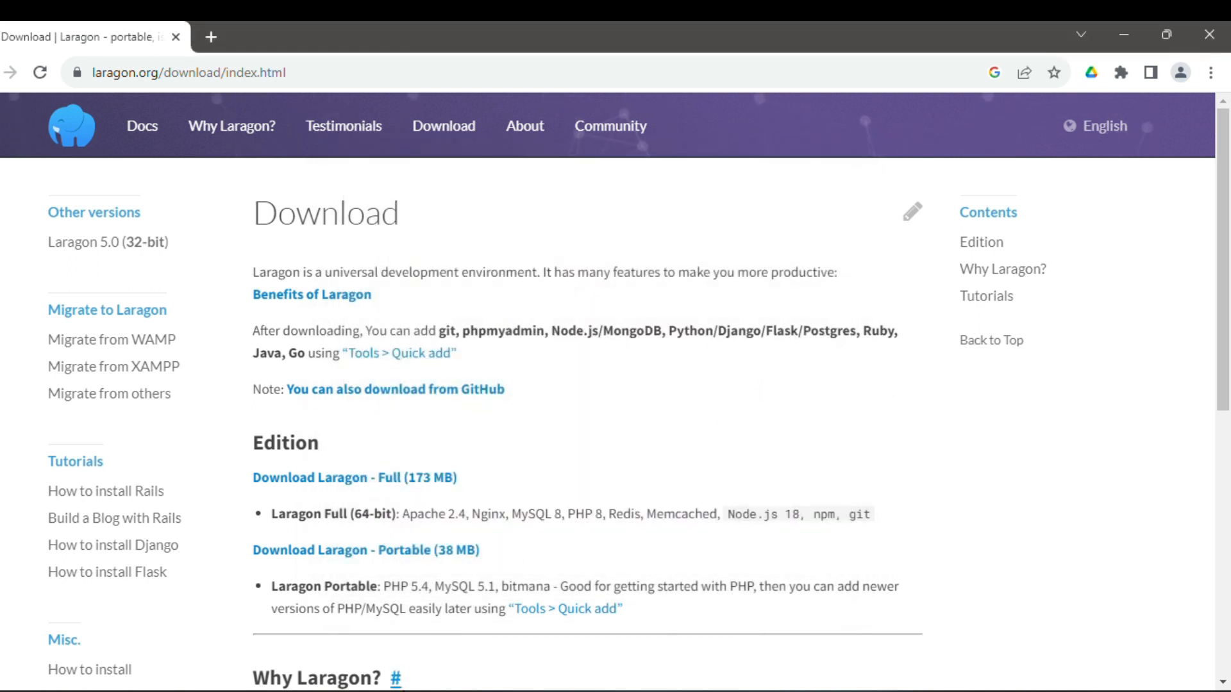
- Launch laragon-wamp_2.exe from D:\New and accept the default setup language
{"action": "left_click", "coordinate": [452, 691]}
{"action": "left_click", "coordinate": [374, 616]}
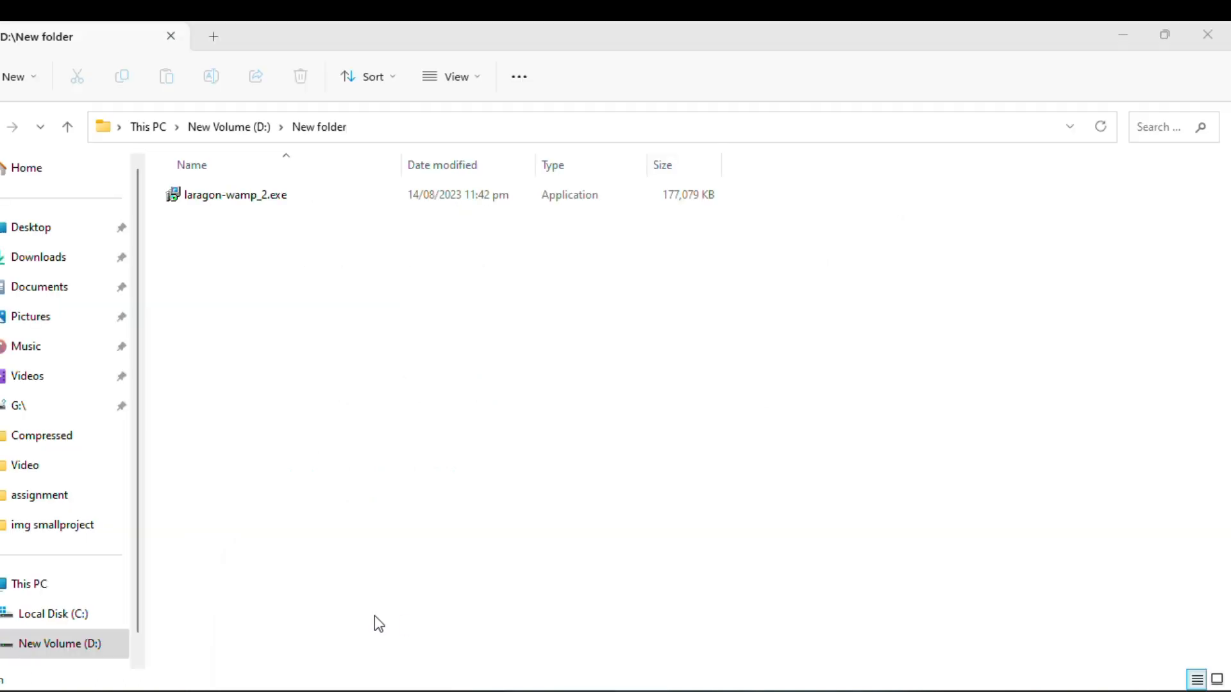
{"action": "left_click", "coordinate": [270, 197]}
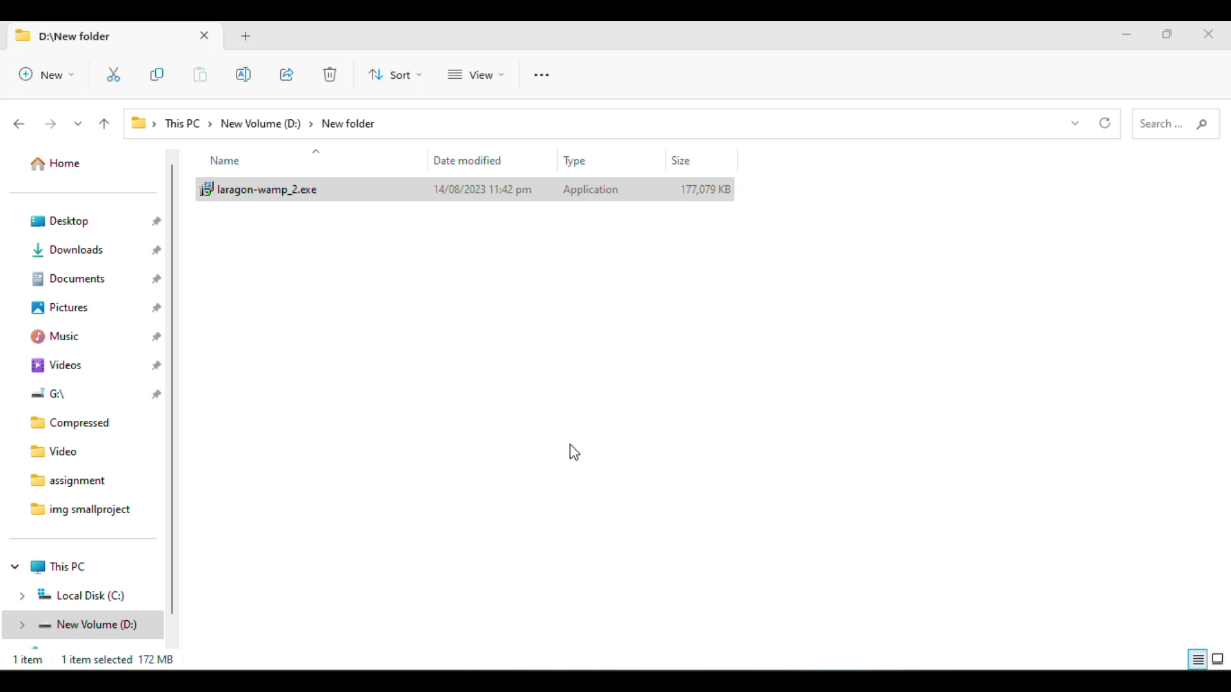
{"action": "left_click", "coordinate": [635, 404]}
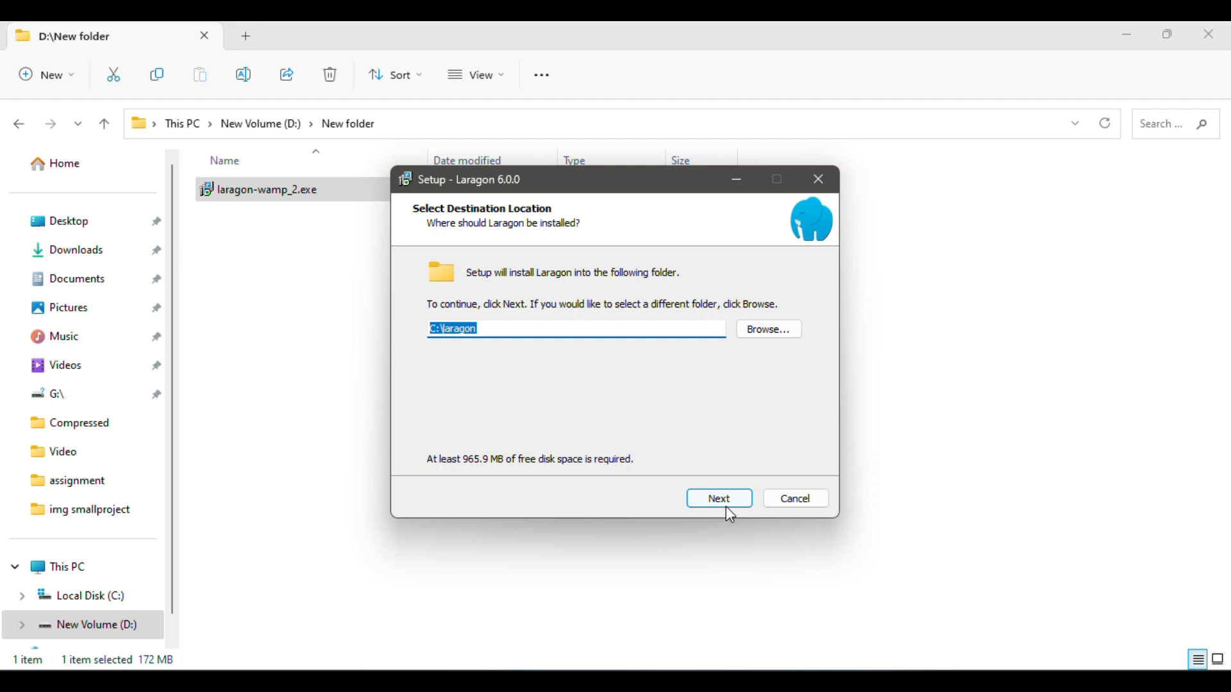
- Install Laragon into C:\laragon, keeping all default startup and virtual host options
{"action": "left_click", "coordinate": [490, 330]}
{"action": "left_click_drag", "start_coordinate": [495, 330], "coordinate": [407, 330]}
{"action": "left_click", "coordinate": [505, 331]}
{"action": "left_click", "coordinate": [737, 498]}
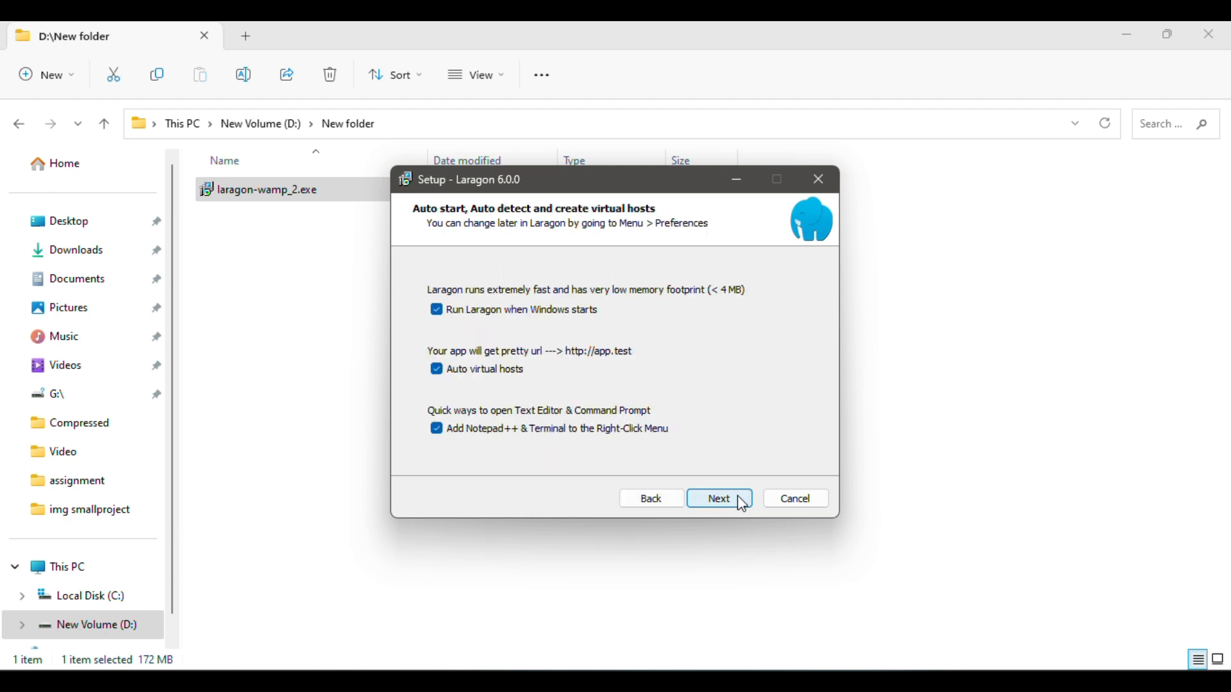
{"action": "left_click", "coordinate": [740, 504]}
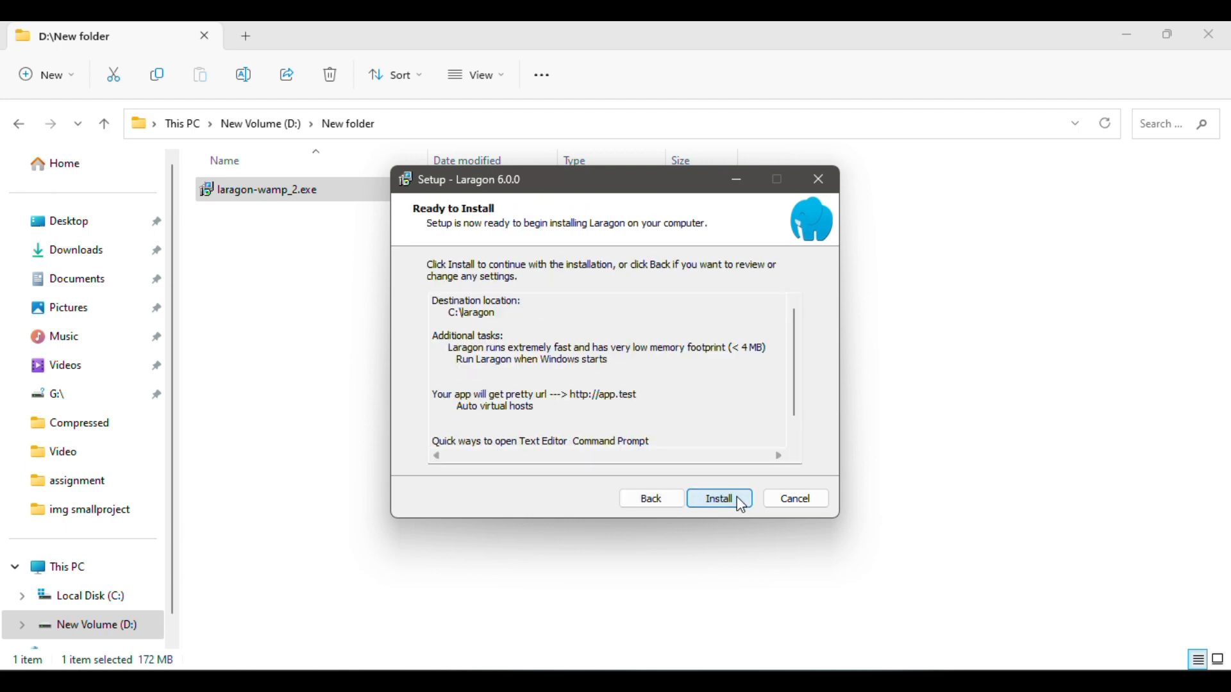
{"action": "left_click", "coordinate": [738, 498]}
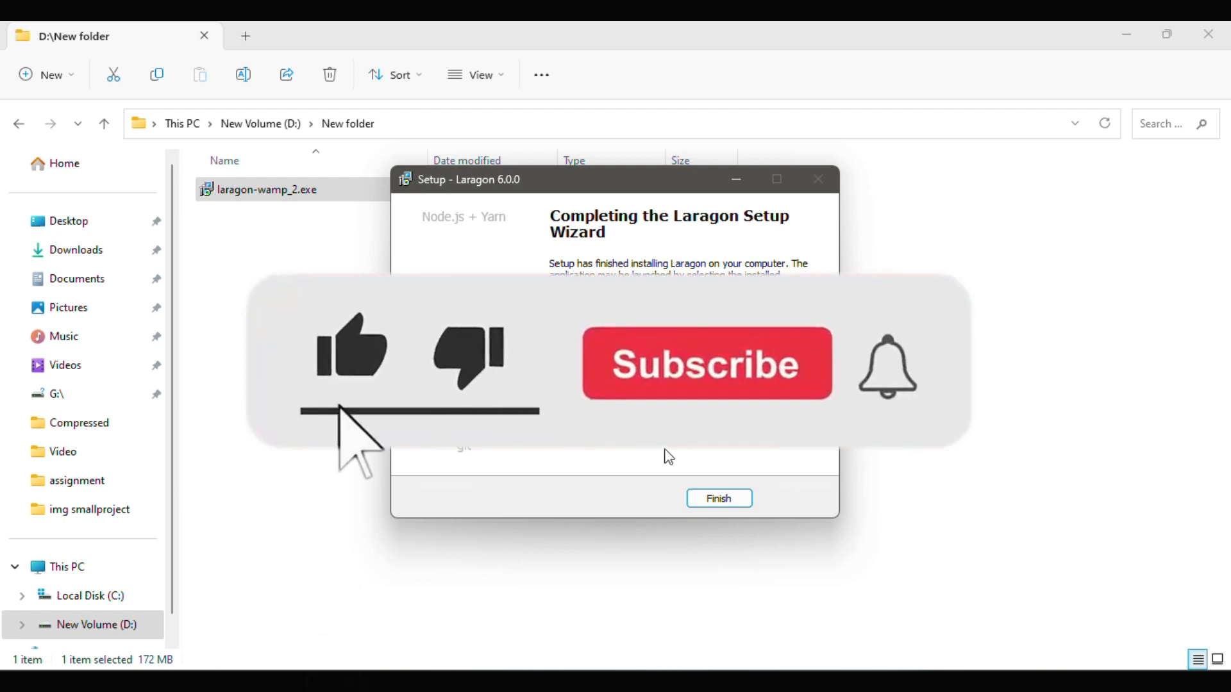
- Finish setup and start Apache on port 80 and MySQL on port 3306
{"action": "left_click", "coordinate": [720, 500]}
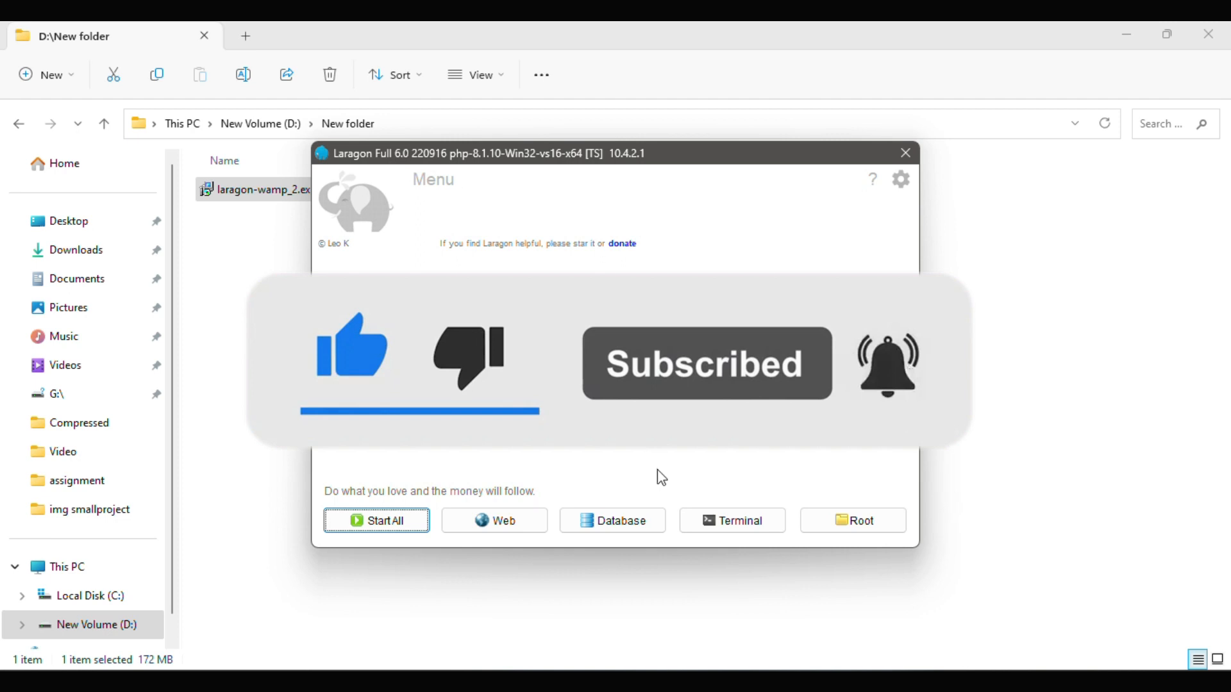
{"action": "right_click", "coordinate": [850, 682]}
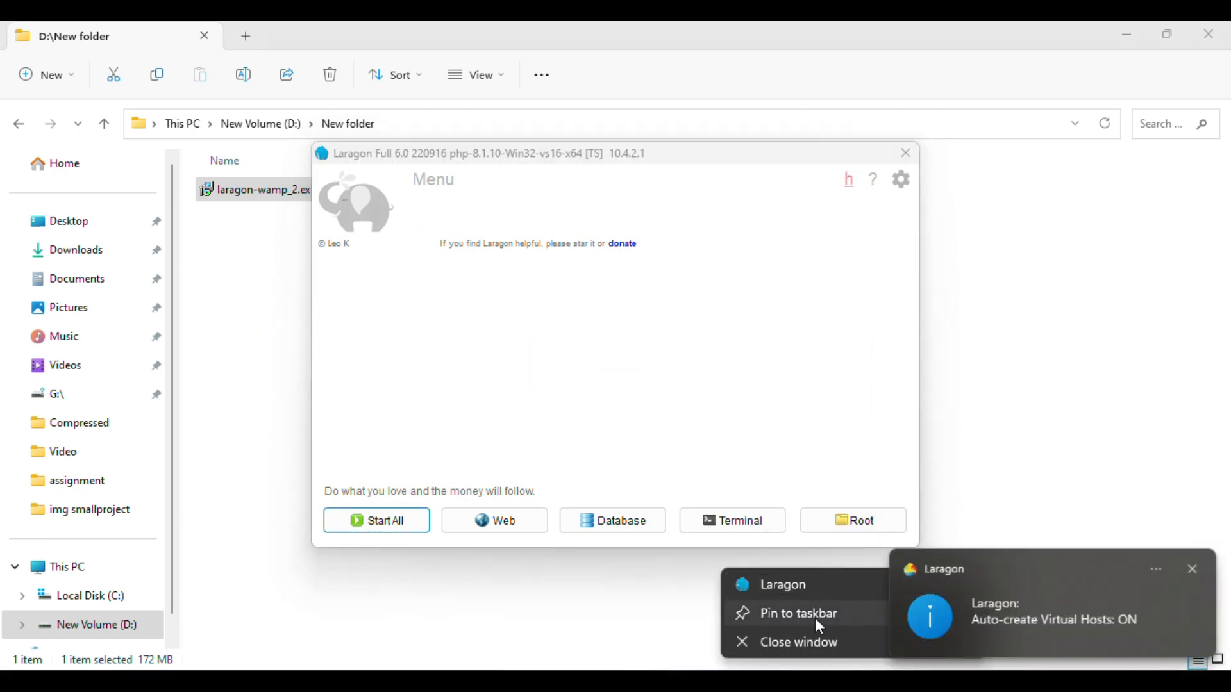
{"action": "left_click", "coordinate": [416, 437]}
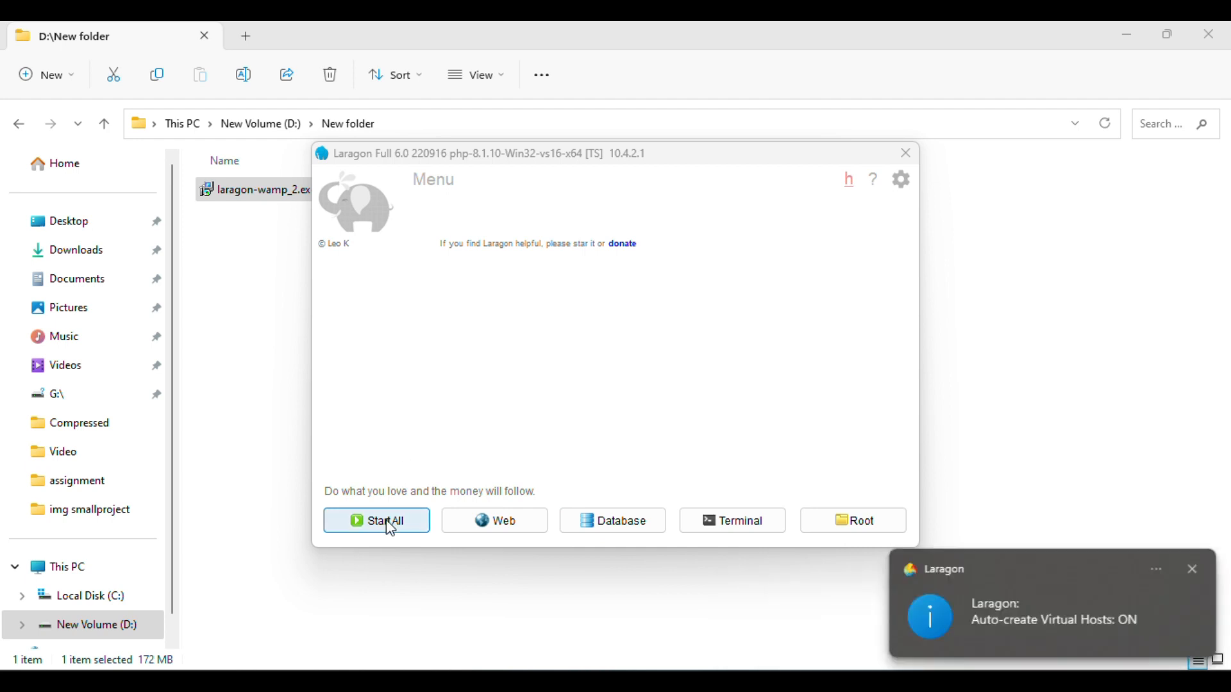
{"action": "left_click", "coordinate": [392, 529]}
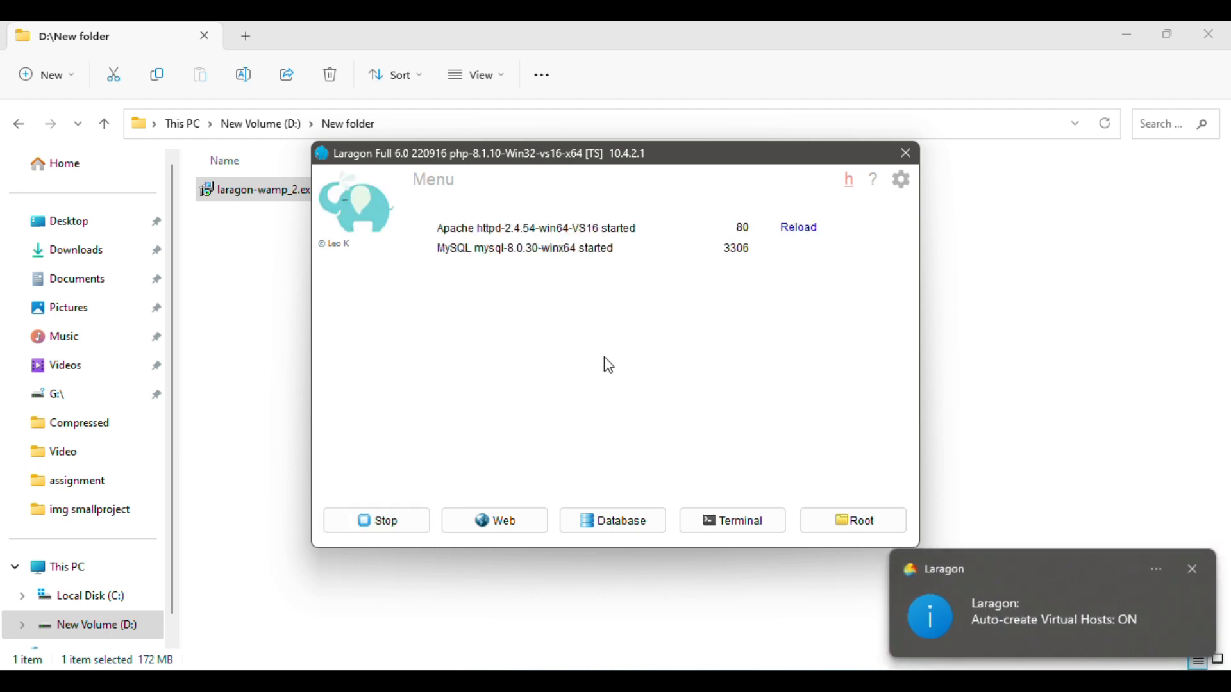
{"action": "right_click", "coordinate": [700, 318]}
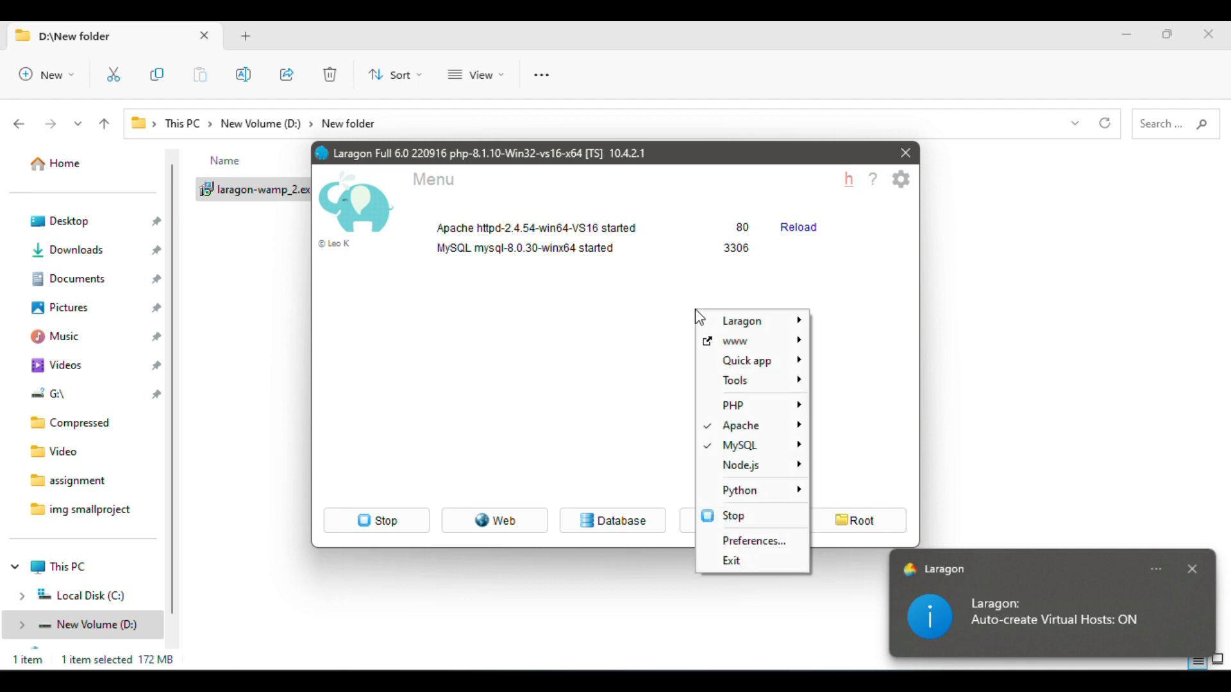
- Start a WordPress quick app and enter 'wordpresstest' as the project name
{"action": "mouse_move", "coordinate": [748, 371]}
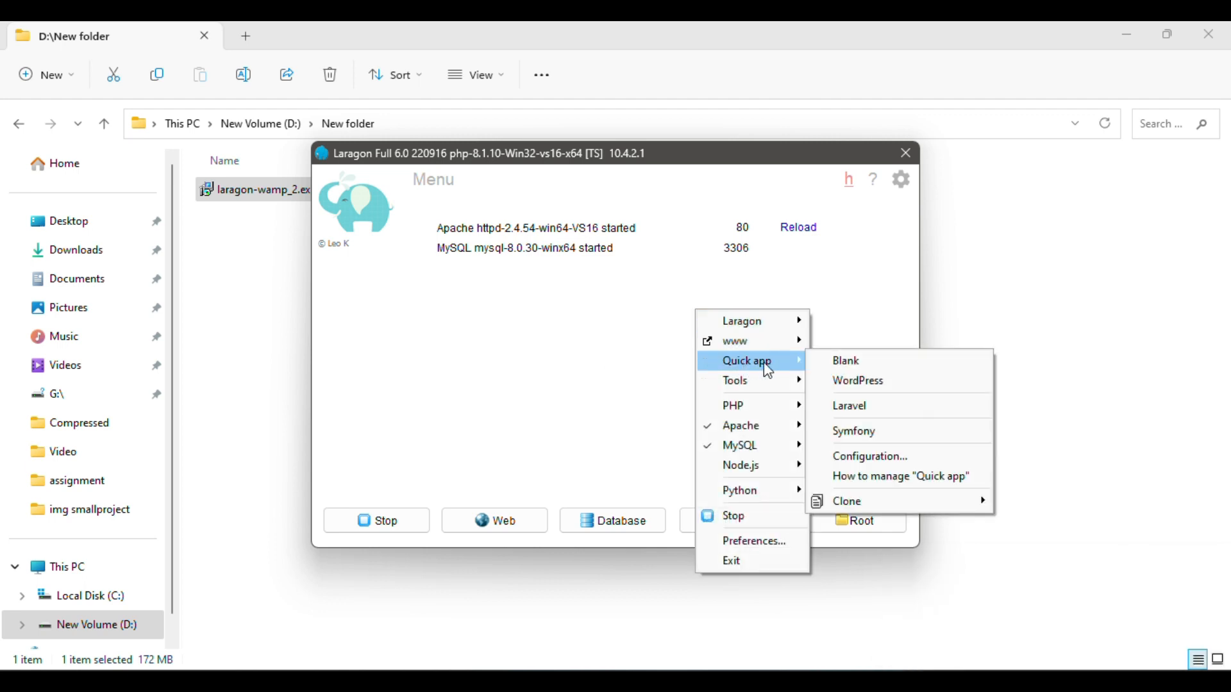
{"action": "left_click", "coordinate": [873, 387]}
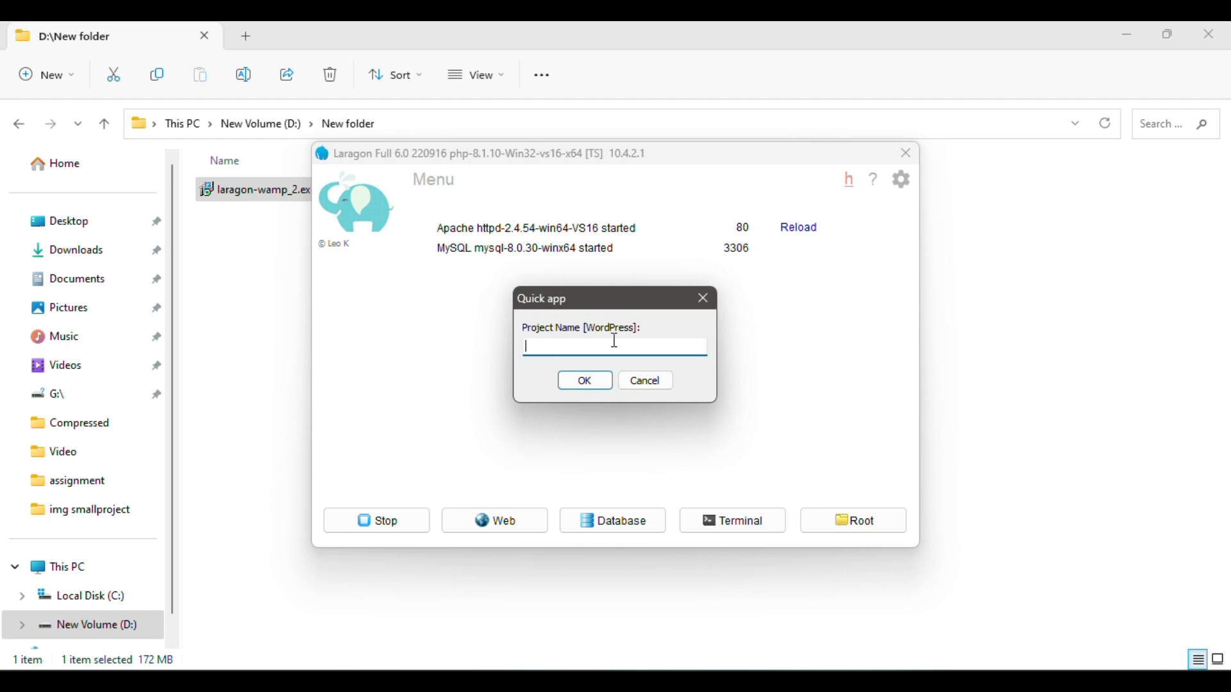
{"action": "type", "text": "wordpresstest"}
{"action": "key", "text": "ctrl+a"}
{"action": "key", "text": "ctrl+c"}
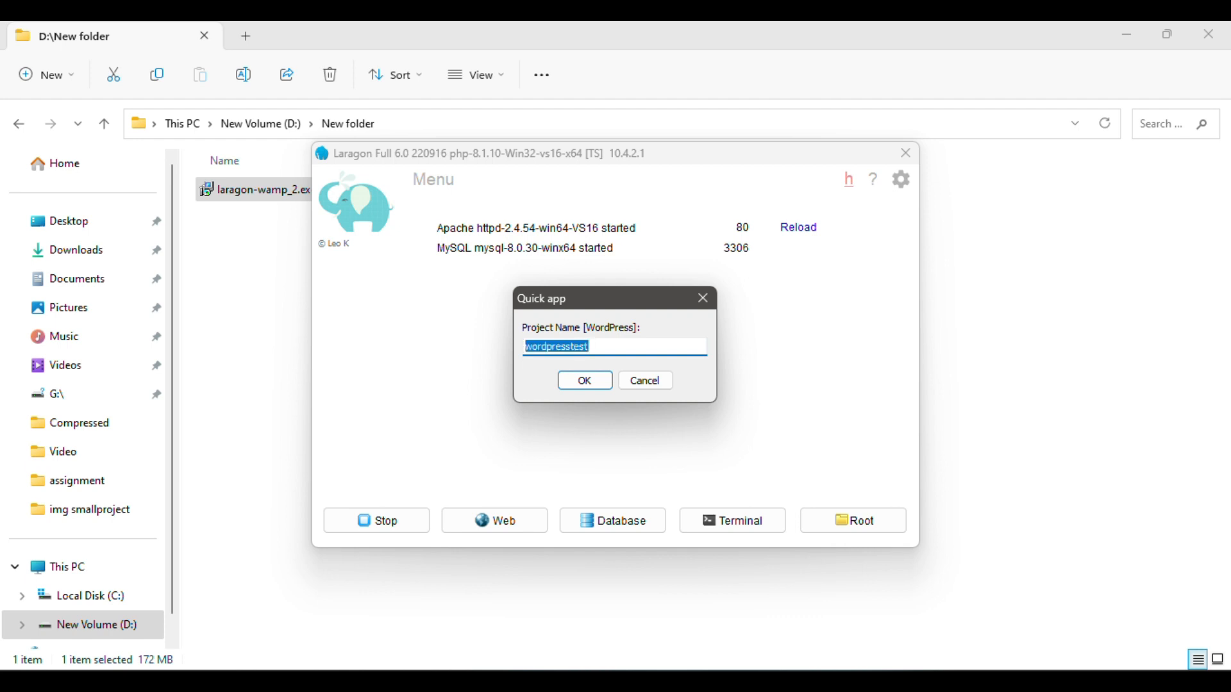
{"action": "left_click", "coordinate": [585, 383]}
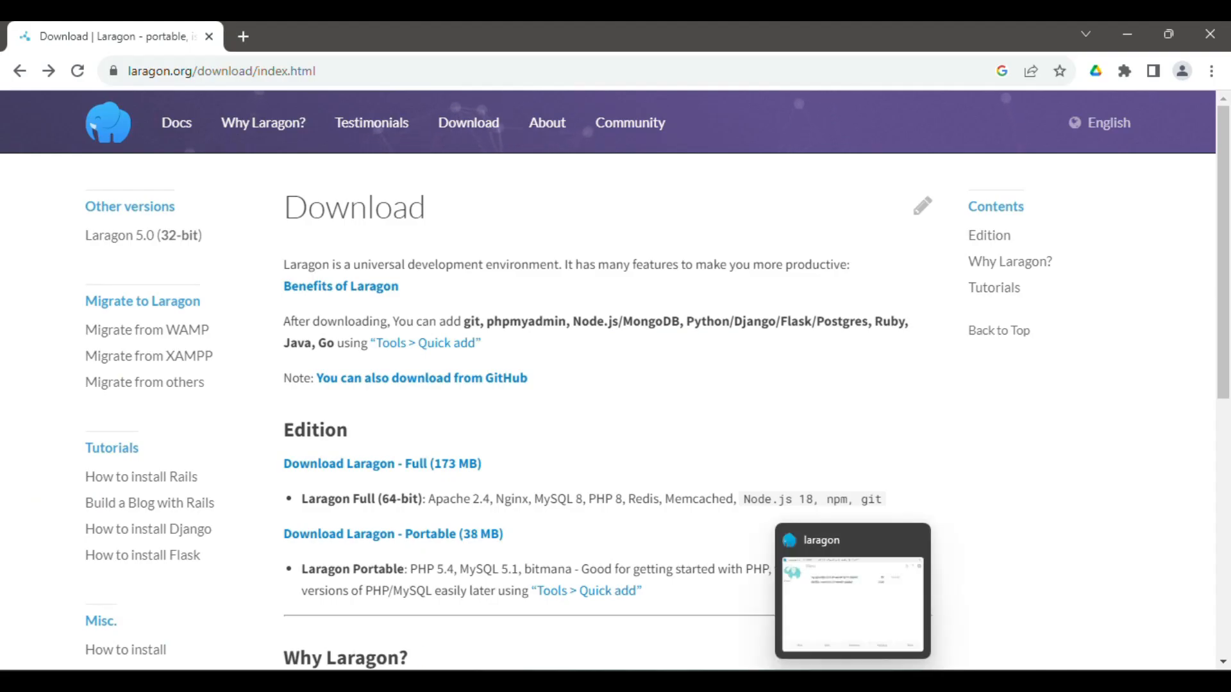
{"action": "left_click", "coordinate": [805, 637]}
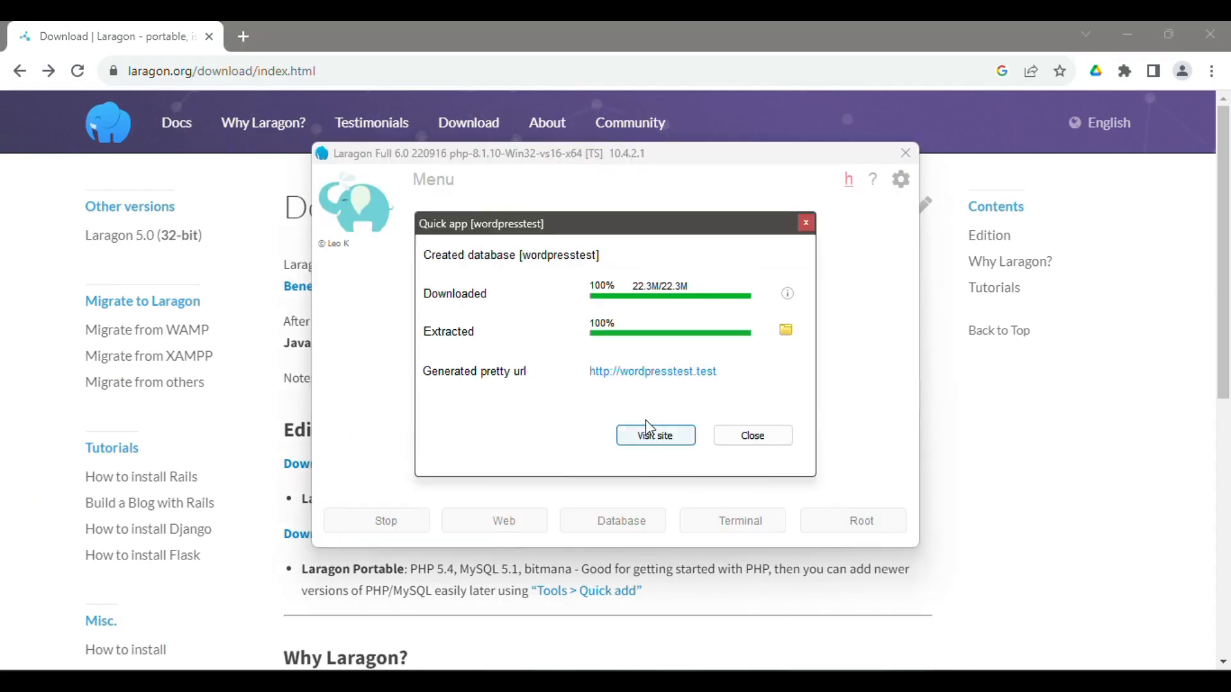
- Visit the new wordpresstest site in Google Chrome to reach the WordPress installer
{"action": "left_click", "coordinate": [675, 442]}
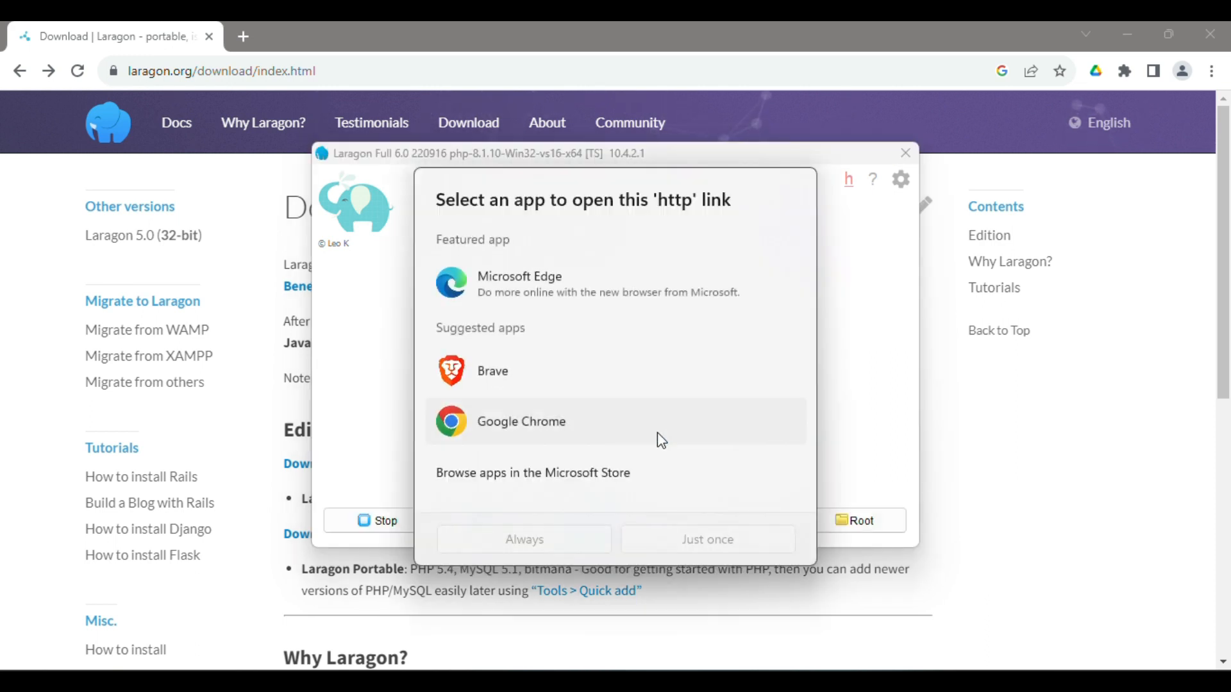
{"action": "double_click", "coordinate": [549, 419]}
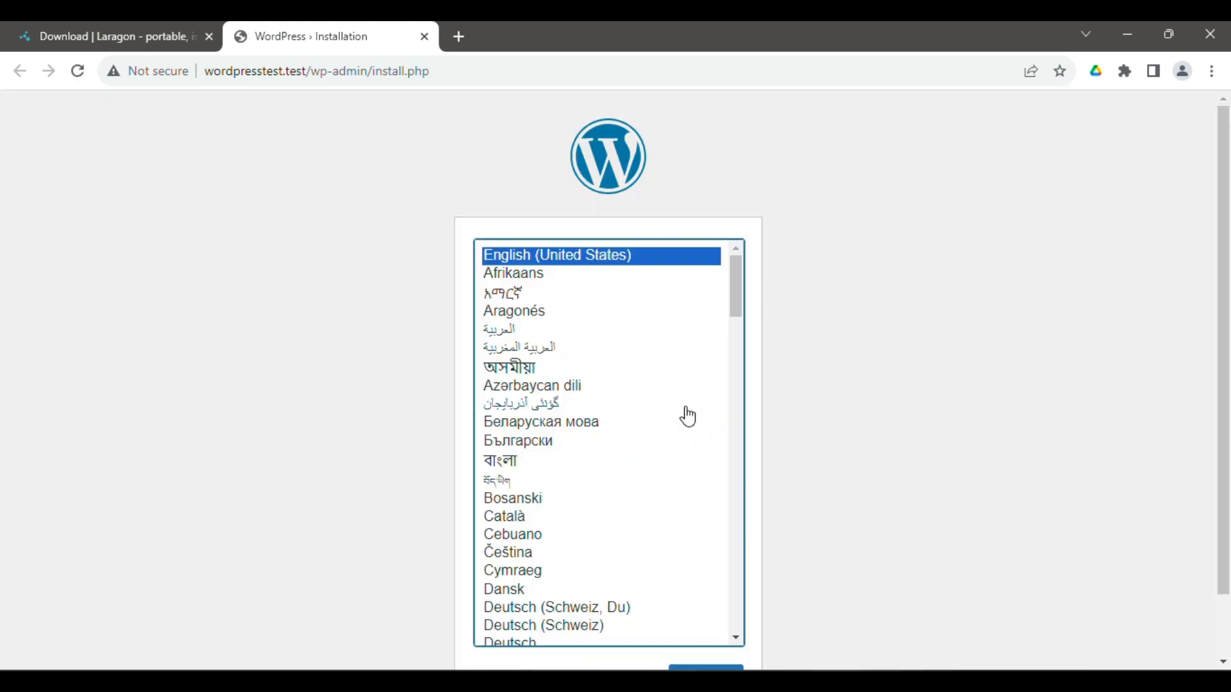
{"action": "scroll", "coordinate": [1225, 303], "scroll_direction": "down", "scroll_amount": 2}
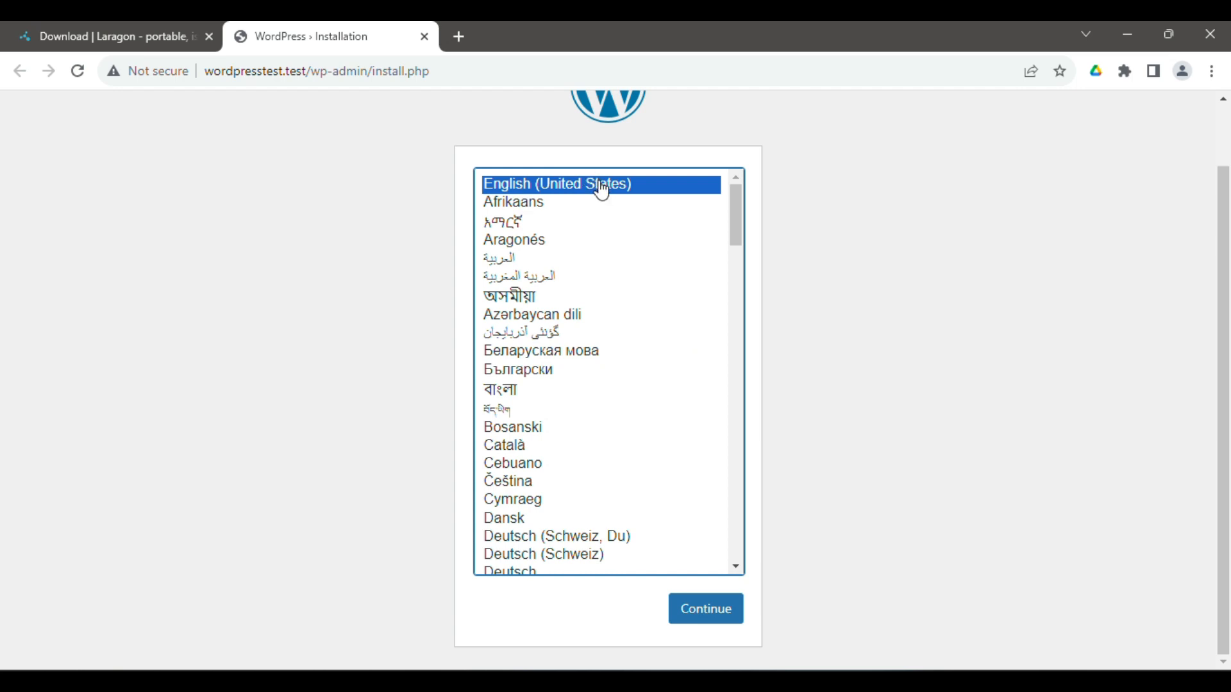
- Continue in English (United States), then enter site title wordpresstest and the admin username
{"action": "left_click", "coordinate": [720, 619]}
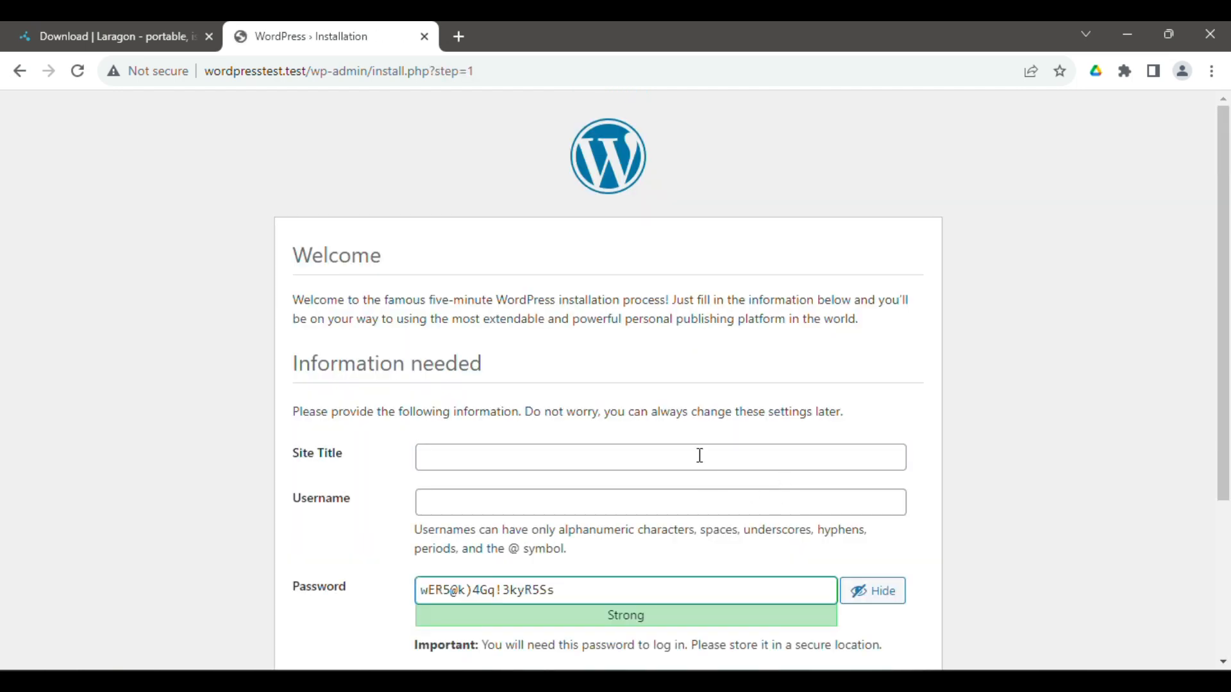
{"action": "scroll", "coordinate": [1222, 442], "scroll_direction": "down", "scroll_amount": 2}
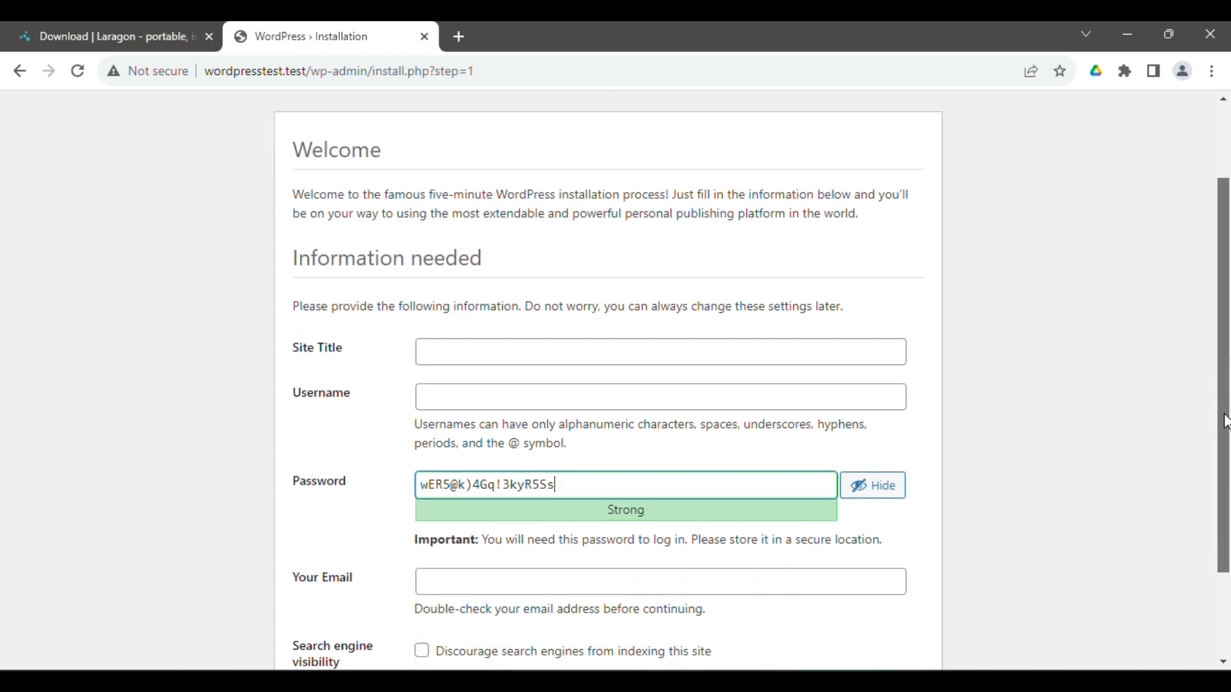
{"action": "left_click", "coordinate": [551, 321]}
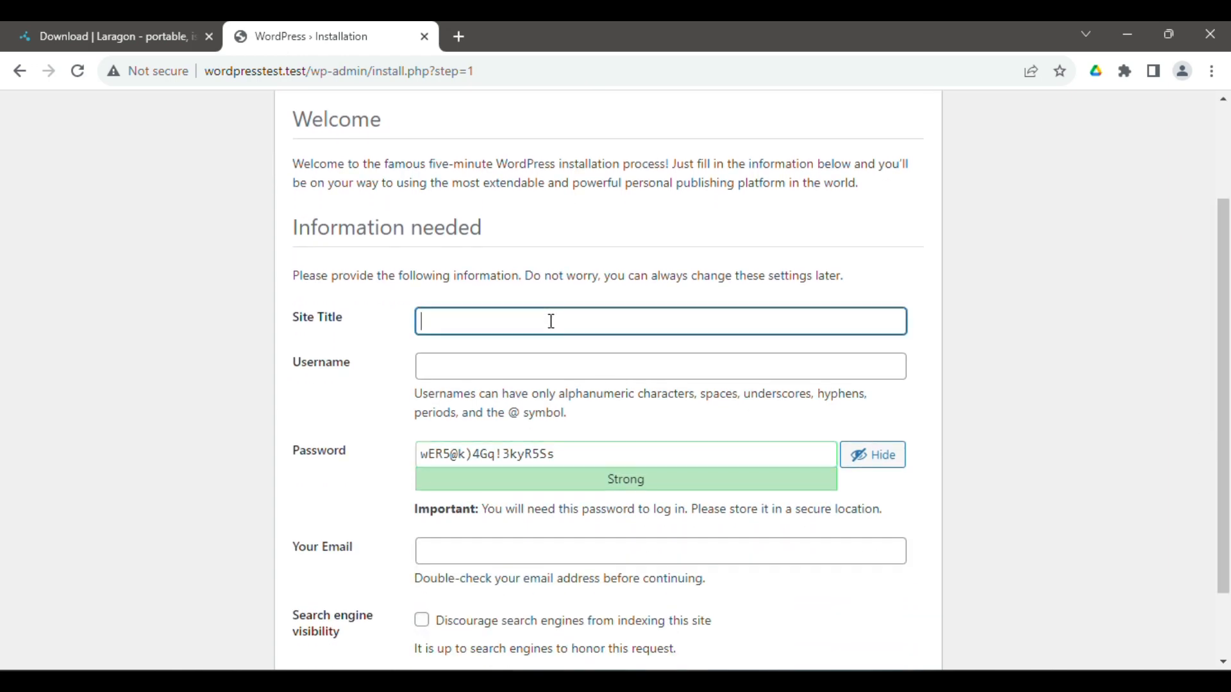
{"action": "key", "text": "ctrl+v"}
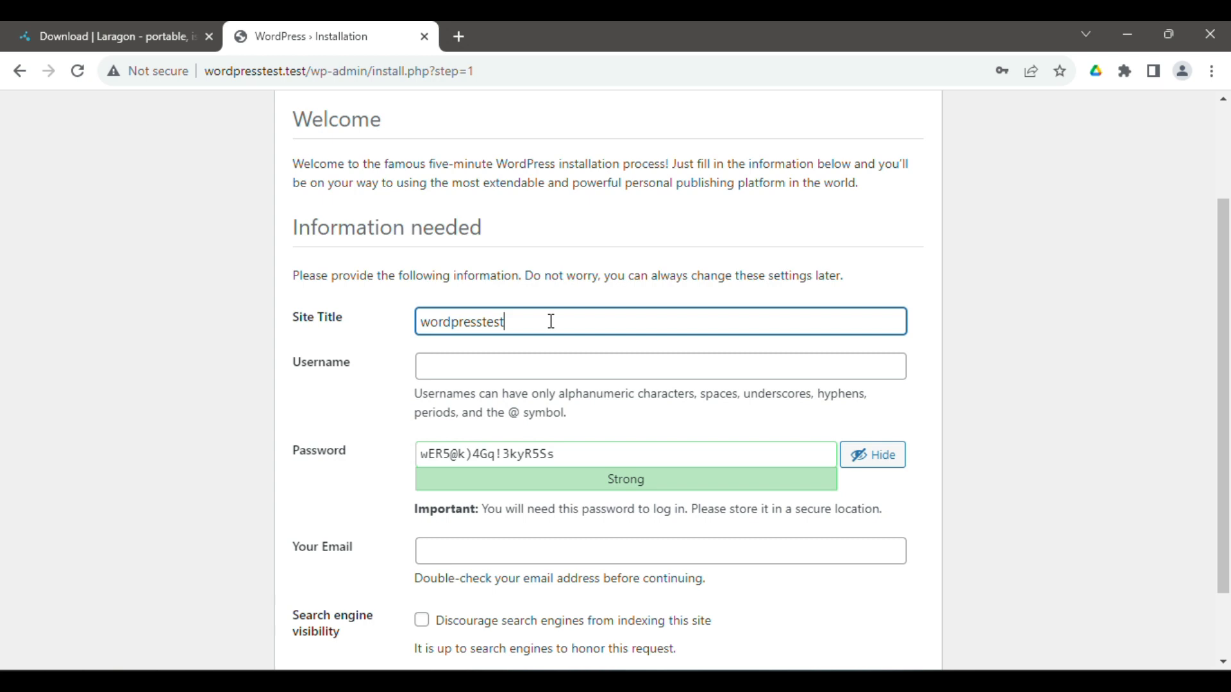
{"action": "left_click", "coordinate": [554, 366]}
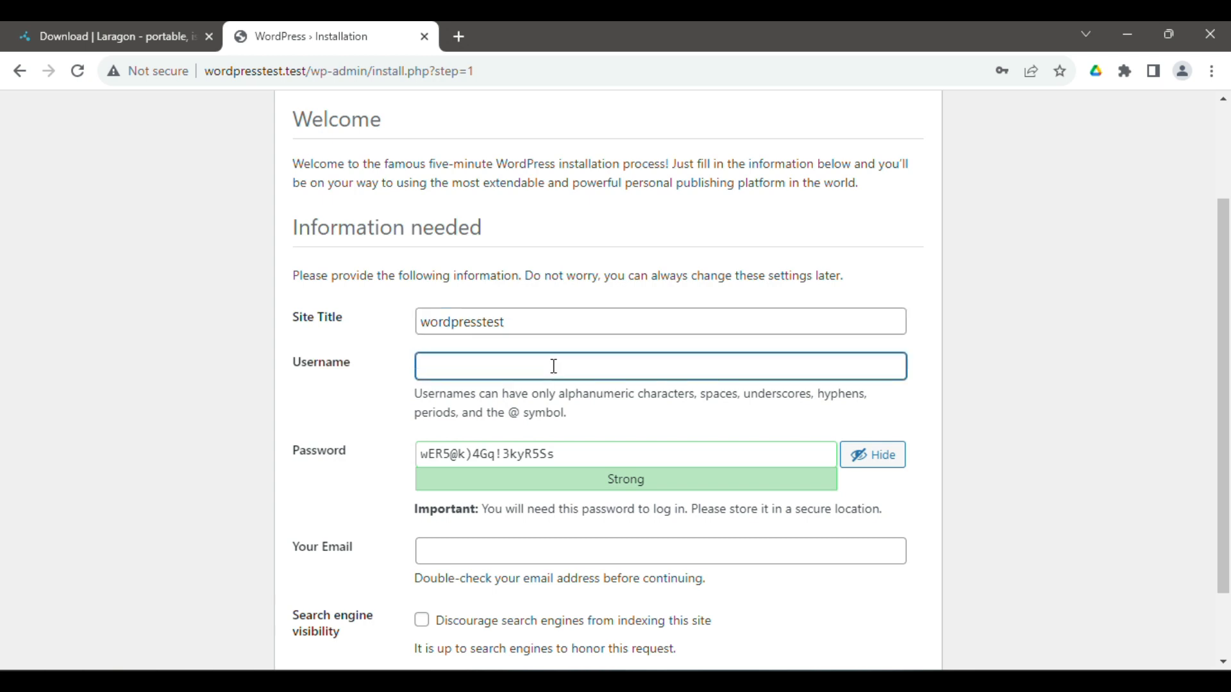
{"action": "type", "text": "testadmin"}
- Replace the generated password, enter the admin e-mail, and discourage search-engine indexing
{"action": "left_click_drag", "start_coordinate": [570, 452], "coordinate": [361, 466]}
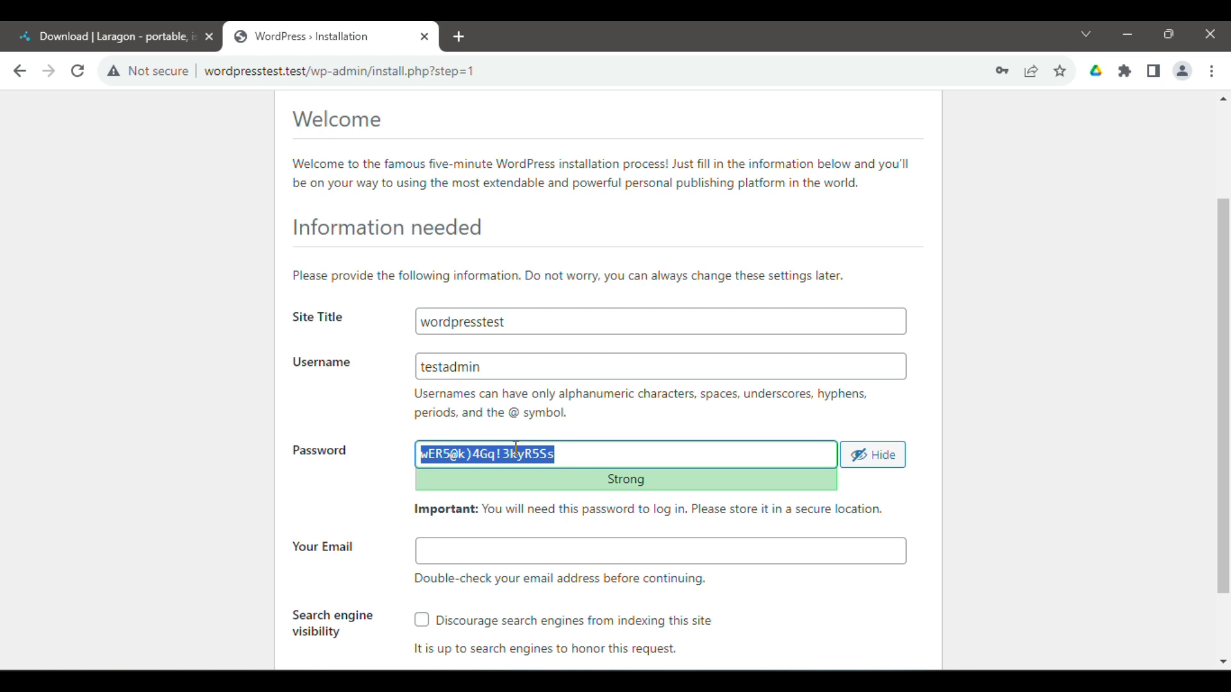
{"action": "type", "text": "tes"}
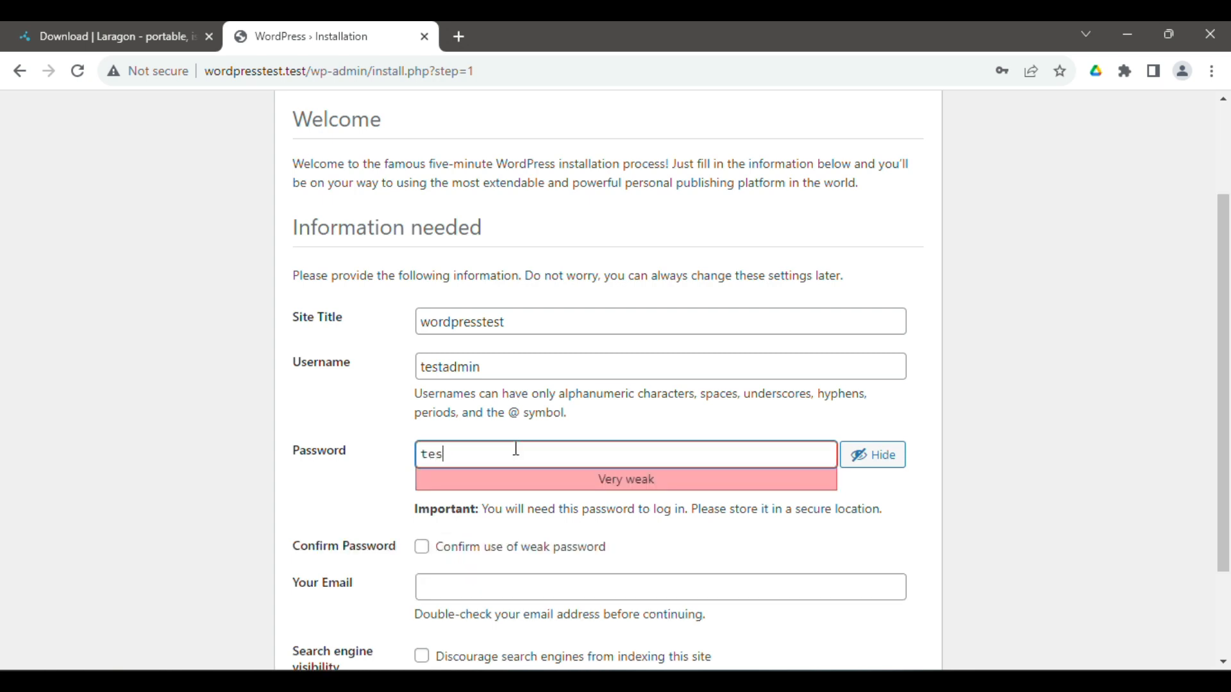
{"action": "type", "text": "t@admi"}
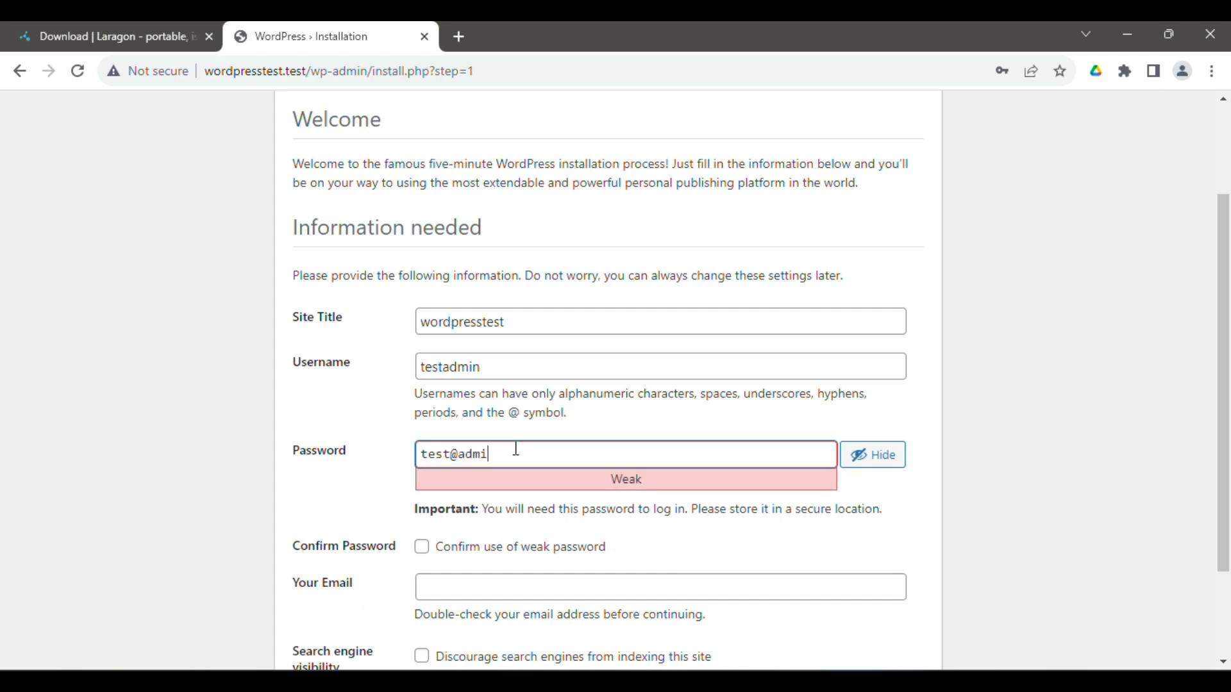
{"action": "type", "text": "n123"}
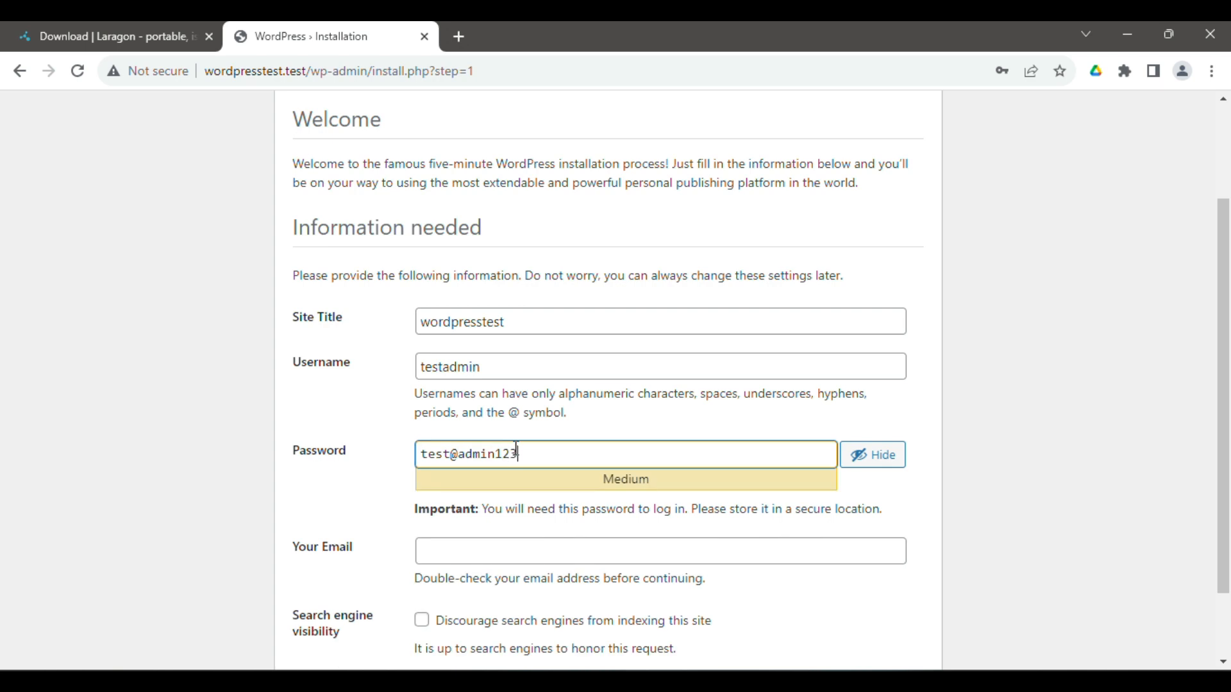
{"action": "left_click", "coordinate": [523, 544]}
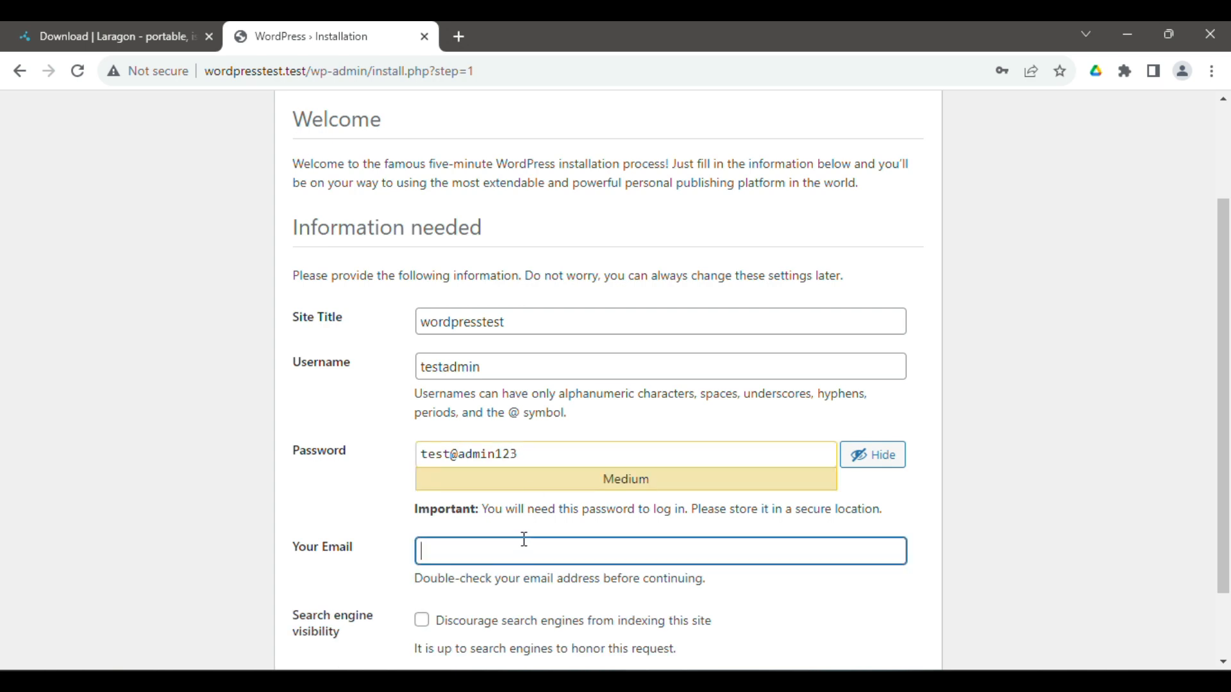
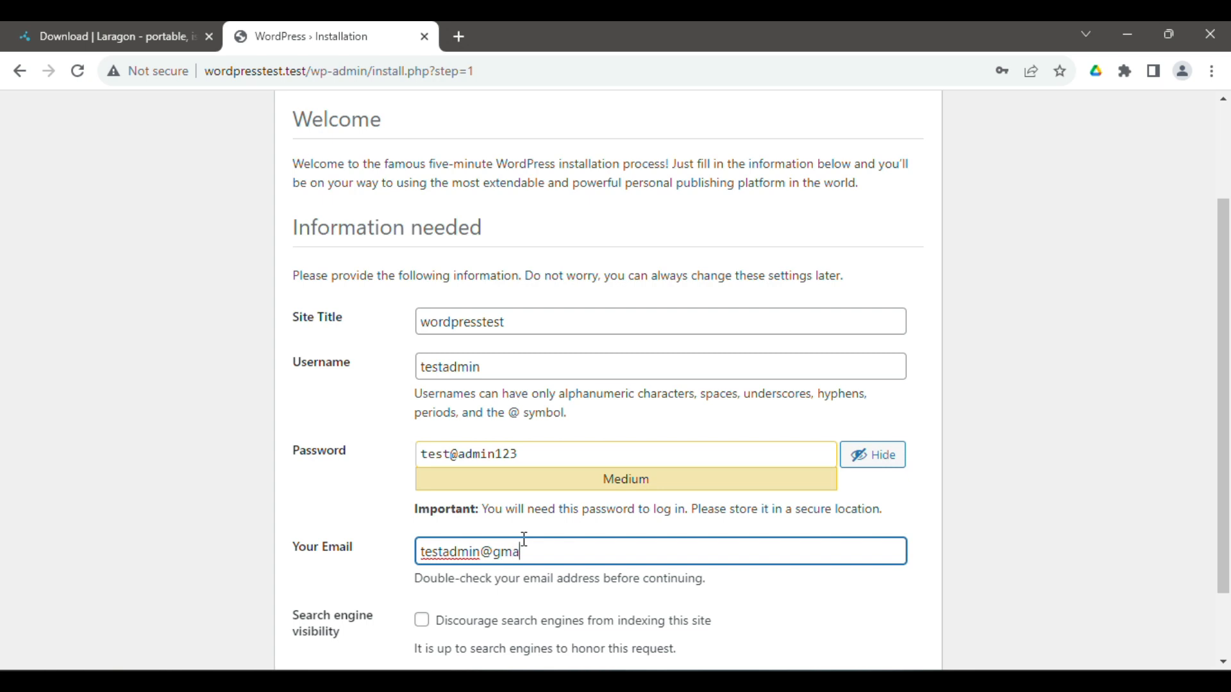
{"action": "scroll", "coordinate": [1223, 329], "scroll_direction": "down", "scroll_amount": 2}
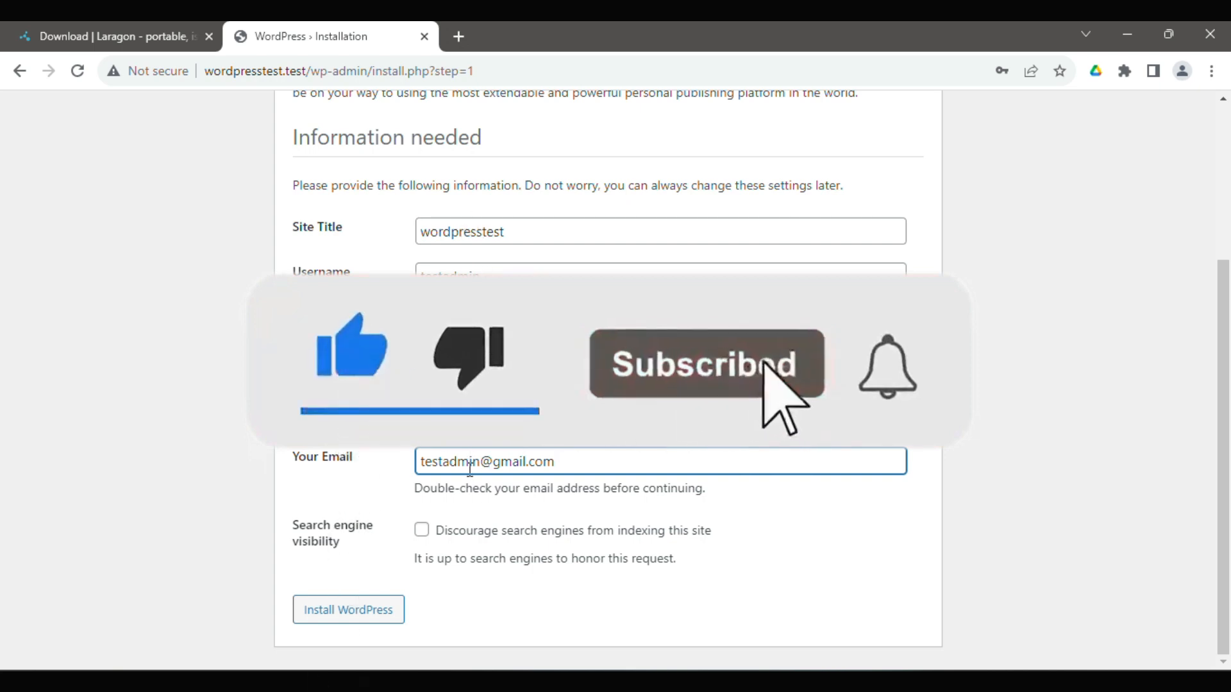
{"action": "left_click", "coordinate": [425, 534]}
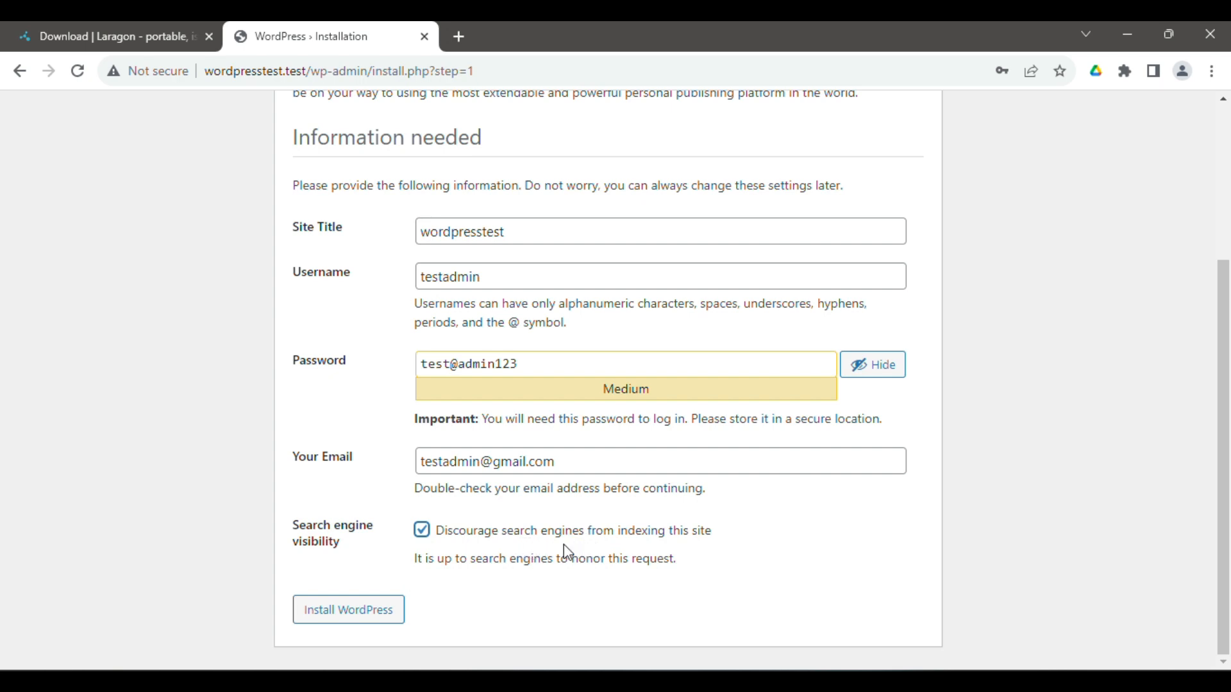
- Install WordPress, then enter the admin username and password on the login page
{"action": "left_click", "coordinate": [385, 619]}
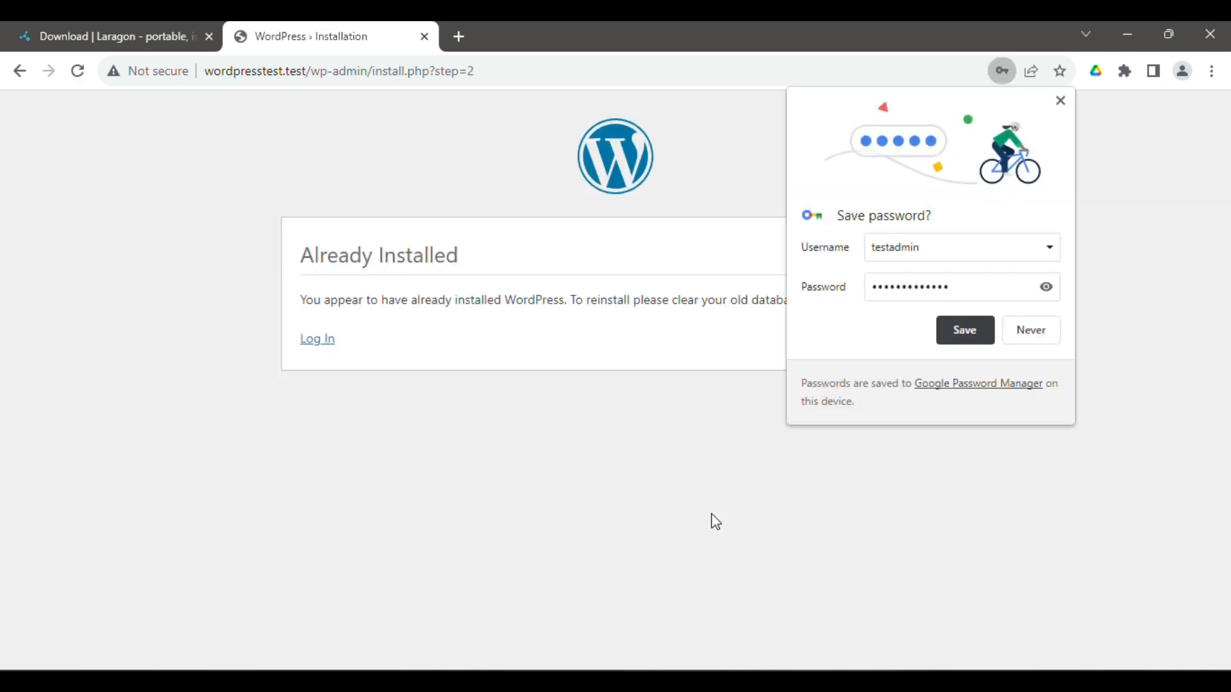
{"action": "left_click", "coordinate": [324, 346]}
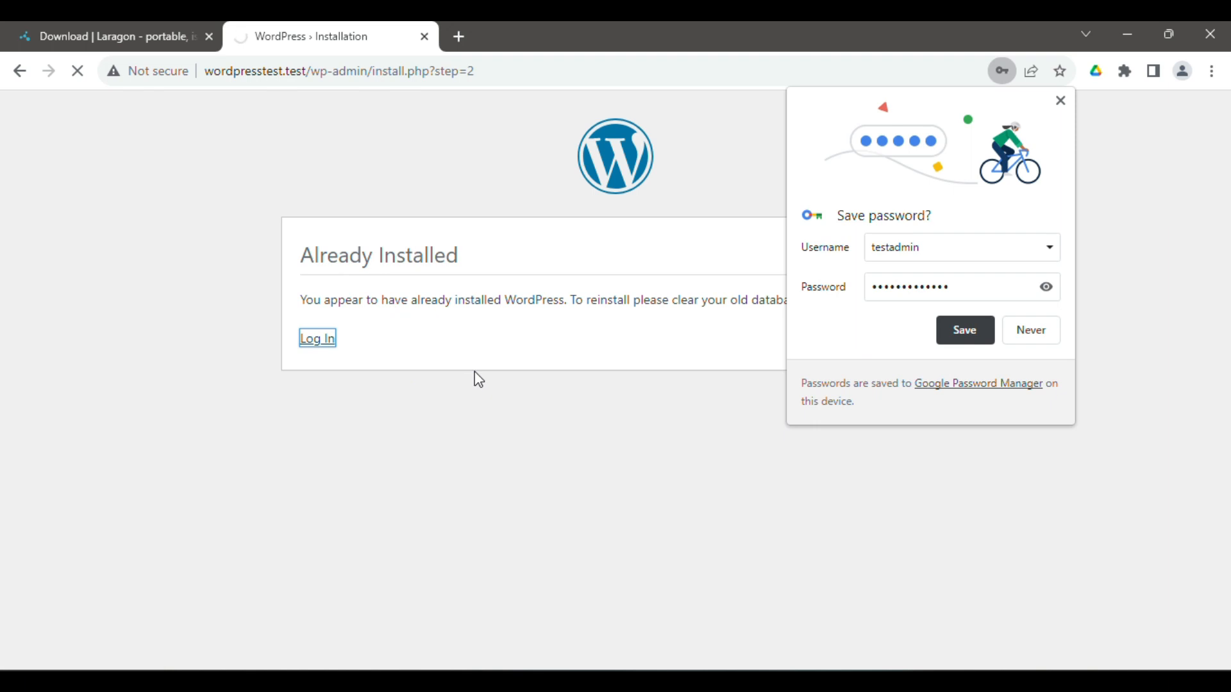
{"action": "left_click", "coordinate": [549, 318]}
{"action": "type", "text": "te"}
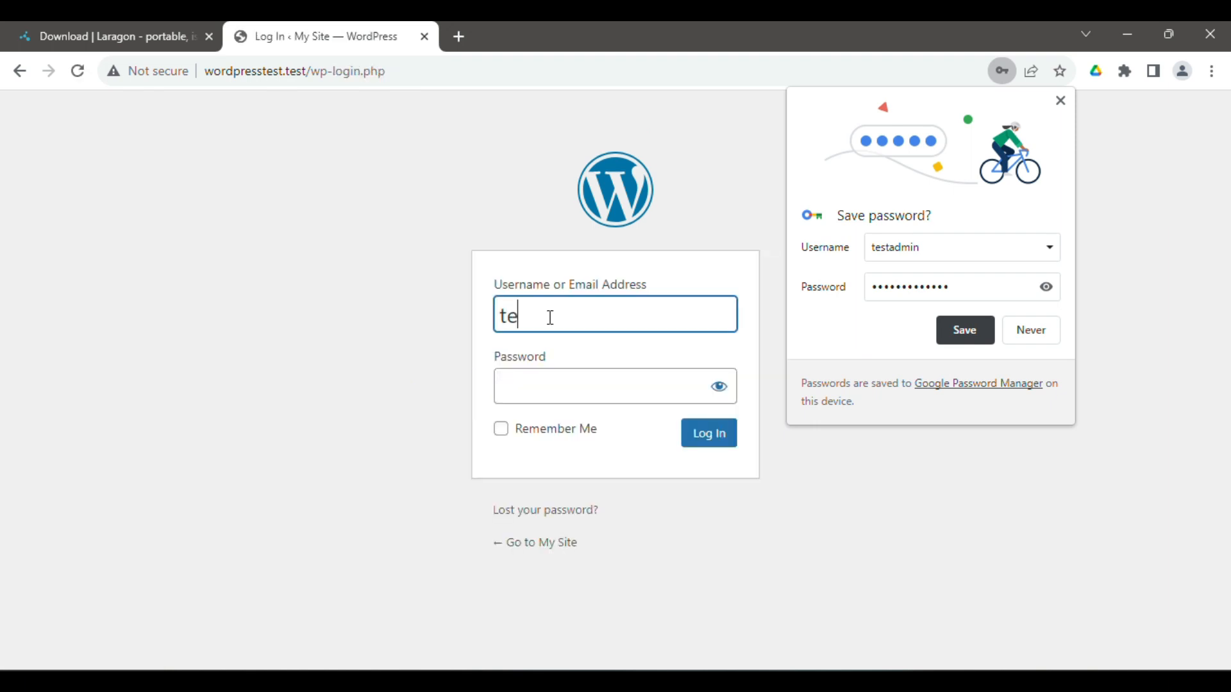
{"action": "type", "text": "stadmin"}
{"action": "left_click", "coordinate": [1048, 293]}
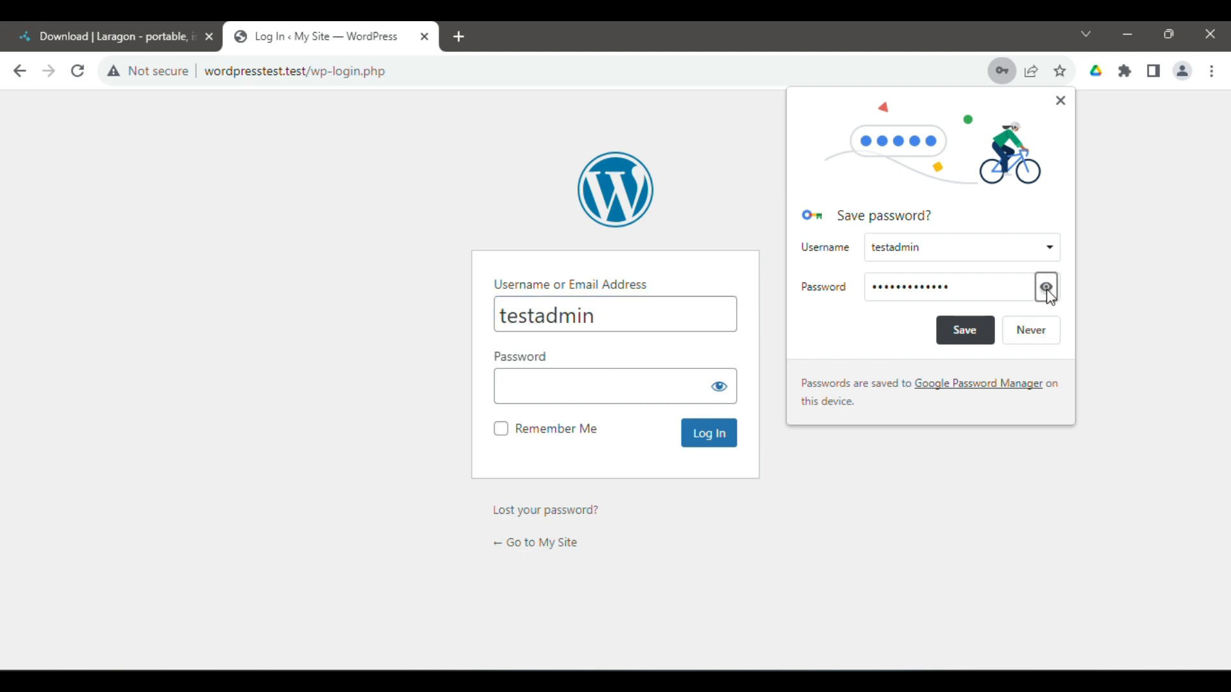
{"action": "left_click", "coordinate": [627, 386]}
{"action": "type", "text": "test"}
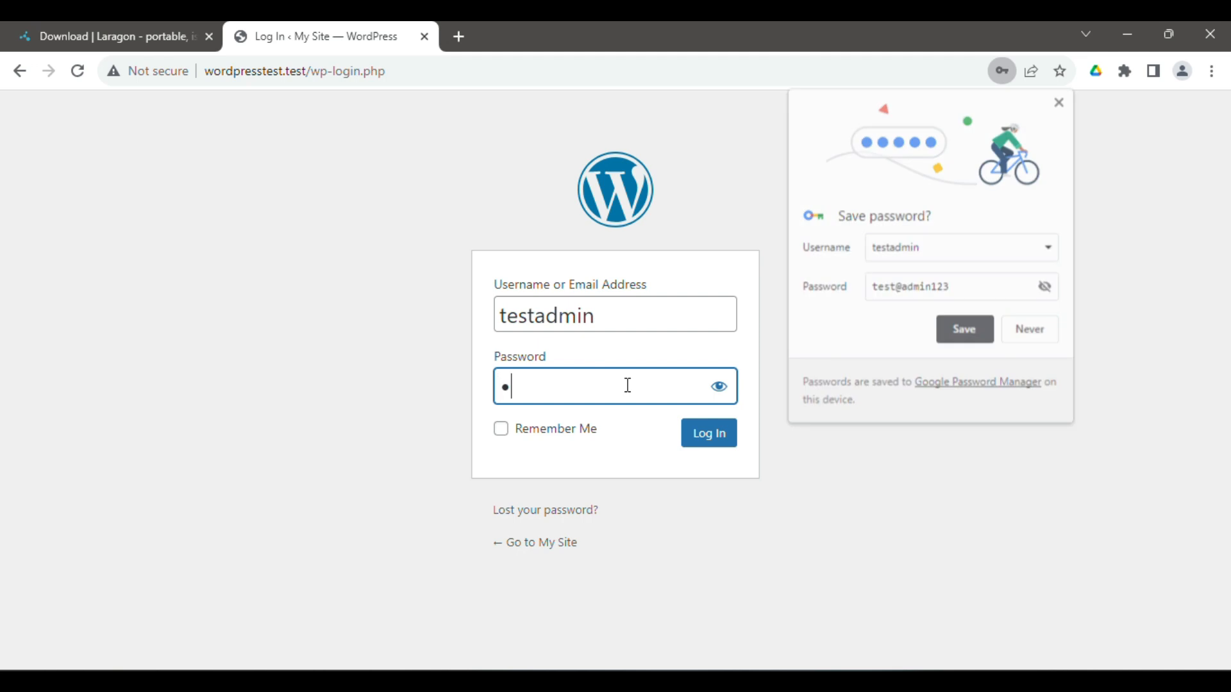
{"action": "type", "text": "@admin1"}
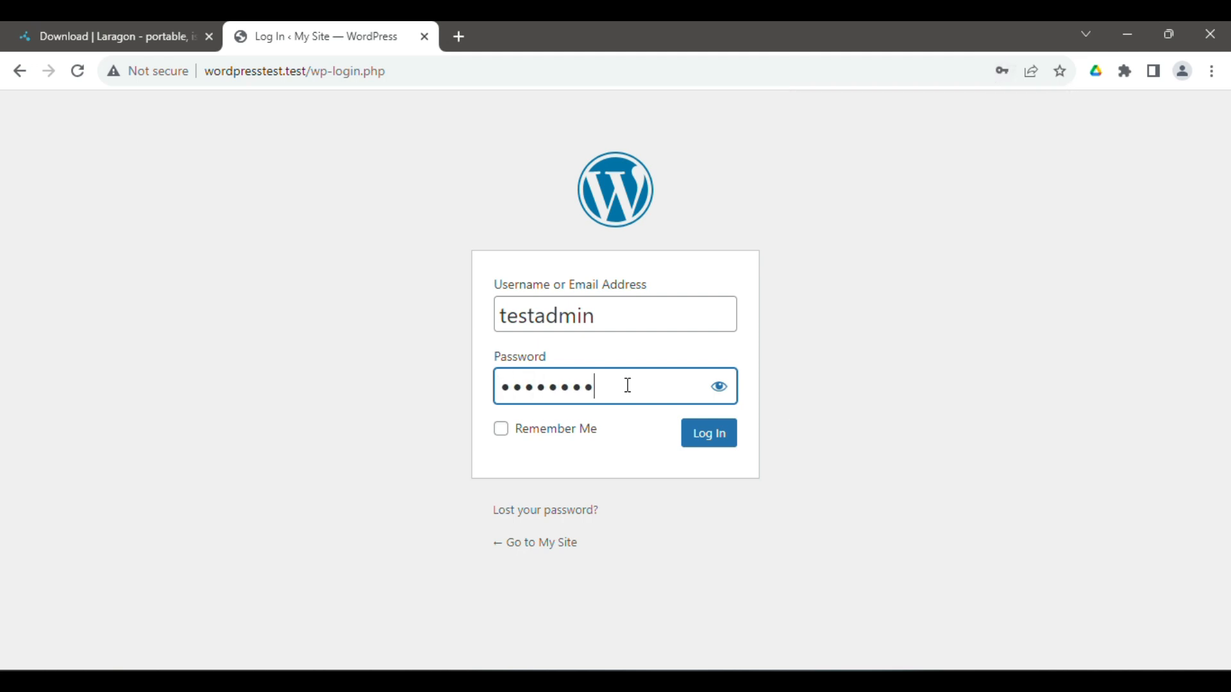
{"action": "type", "text": "23"}
- Log in to the wordpresstest dashboard and open the public site via Visit Site
{"action": "left_click", "coordinate": [722, 445]}
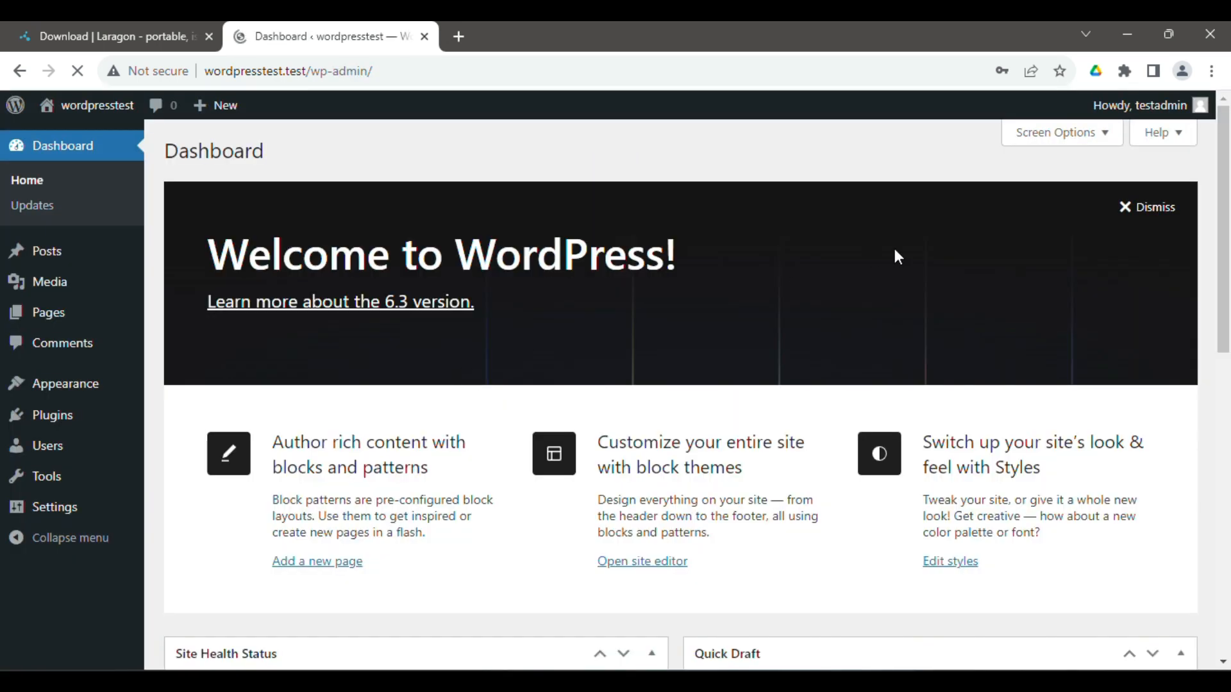
{"action": "scroll", "coordinate": [1224, 182], "scroll_direction": "down", "scroll_amount": 8}
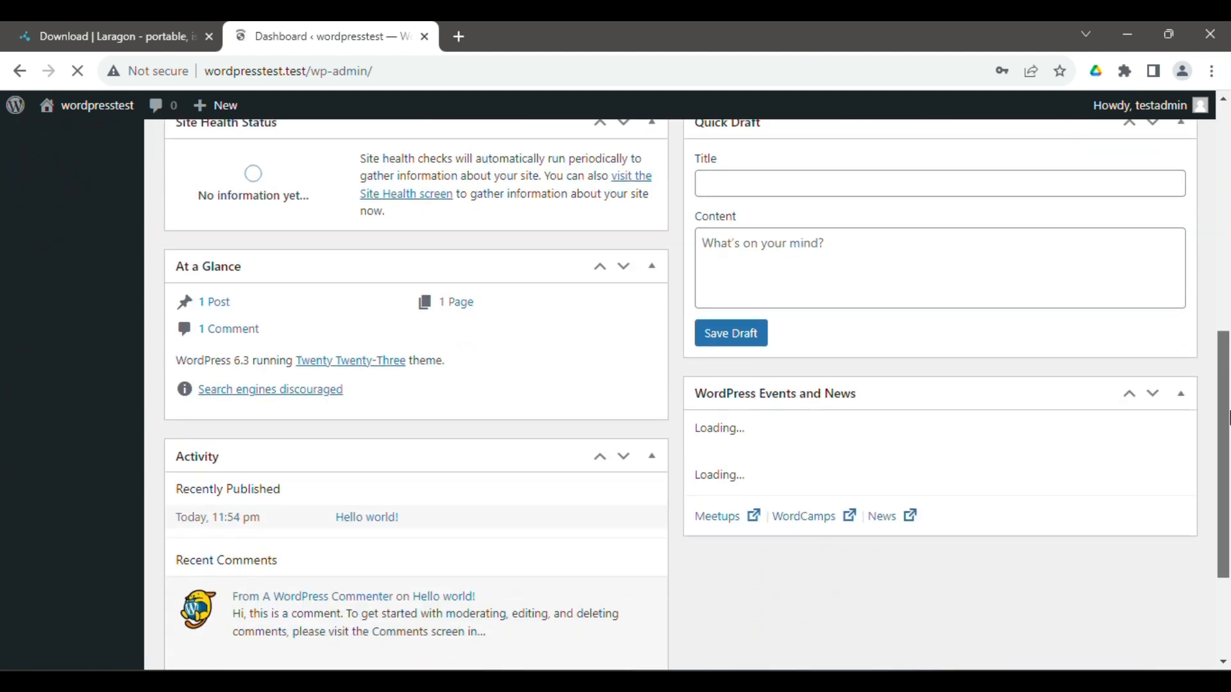
{"action": "scroll", "coordinate": [1221, 321], "scroll_direction": "up", "scroll_amount": 8}
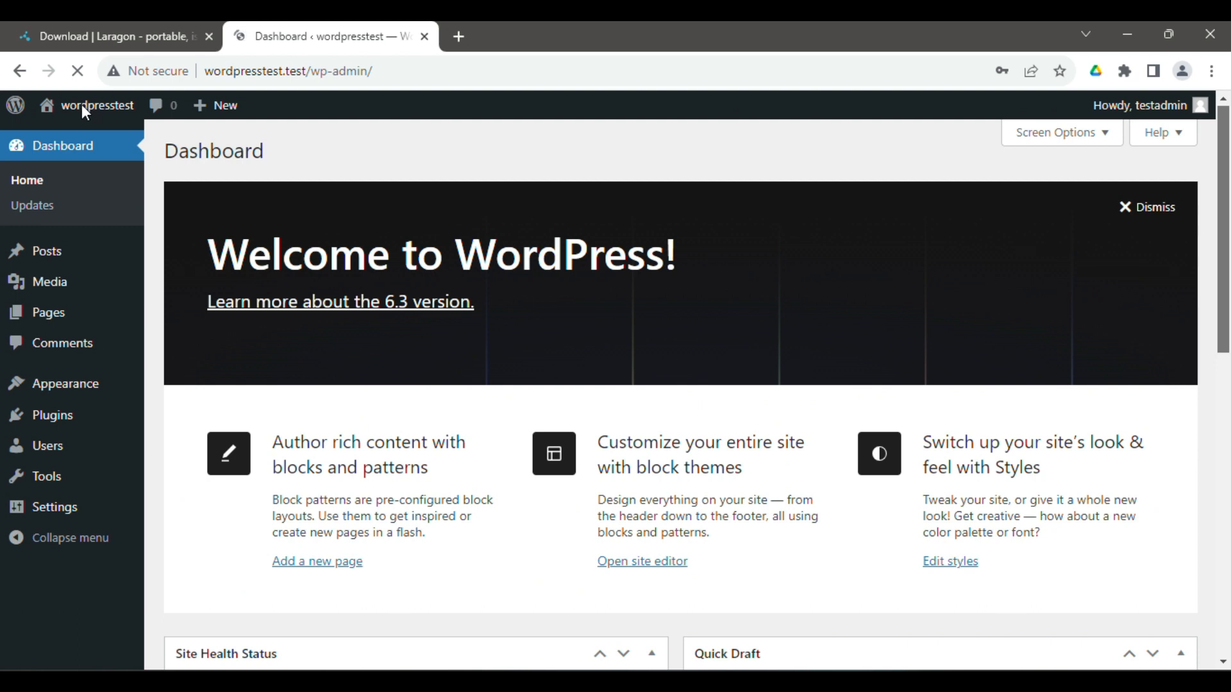
{"action": "mouse_move", "coordinate": [92, 113]}
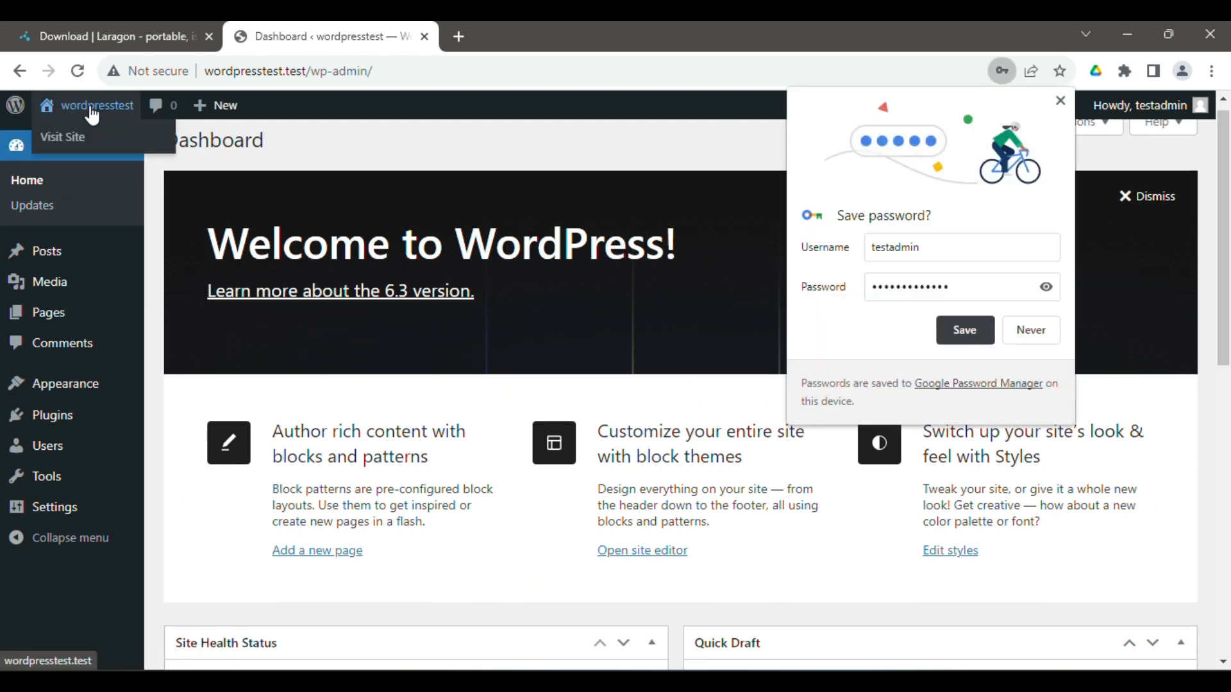
{"action": "left_click", "coordinate": [67, 138]}
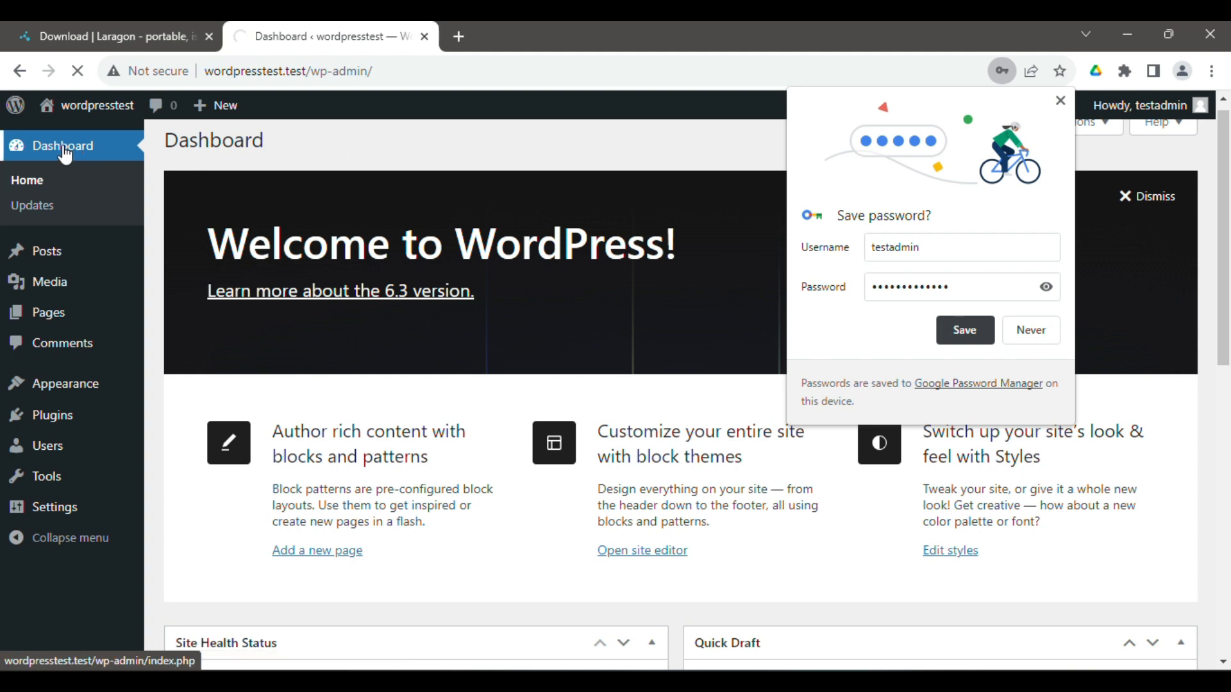
{"action": "left_click", "coordinate": [1059, 101]}
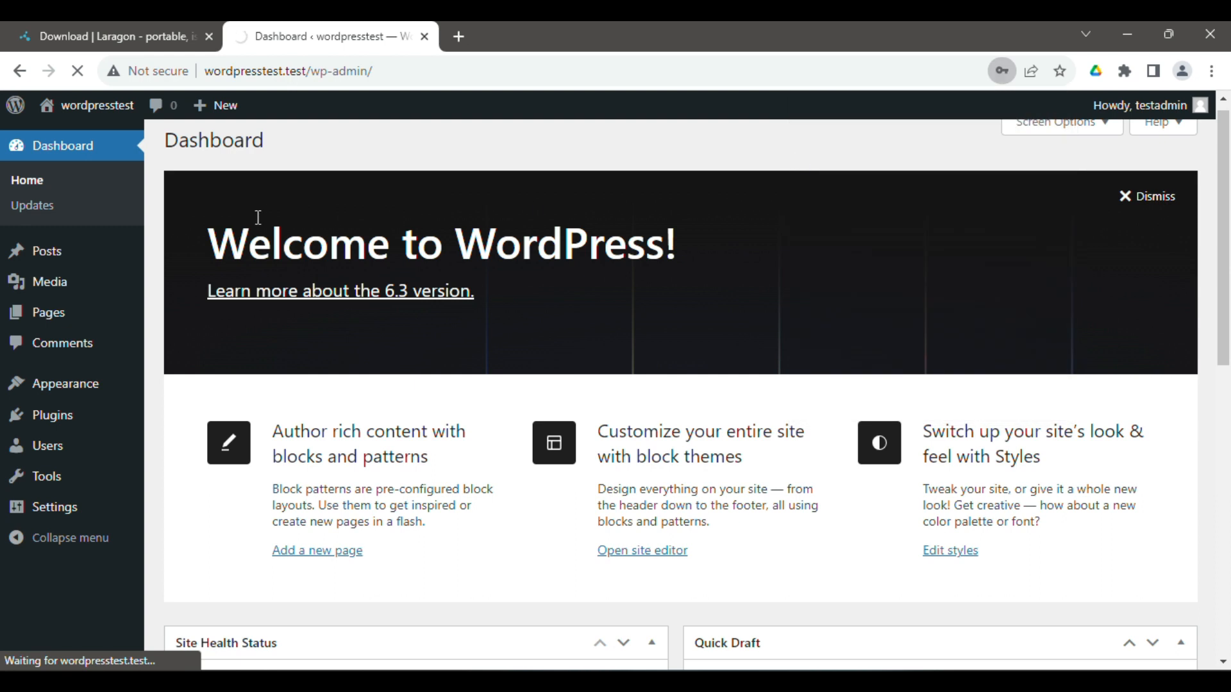
- Open the public site in a new tab and view its Hello world! post
{"action": "mouse_move", "coordinate": [83, 108]}
{"action": "right_click", "coordinate": [72, 146]}
{"action": "left_click", "coordinate": [149, 154]}
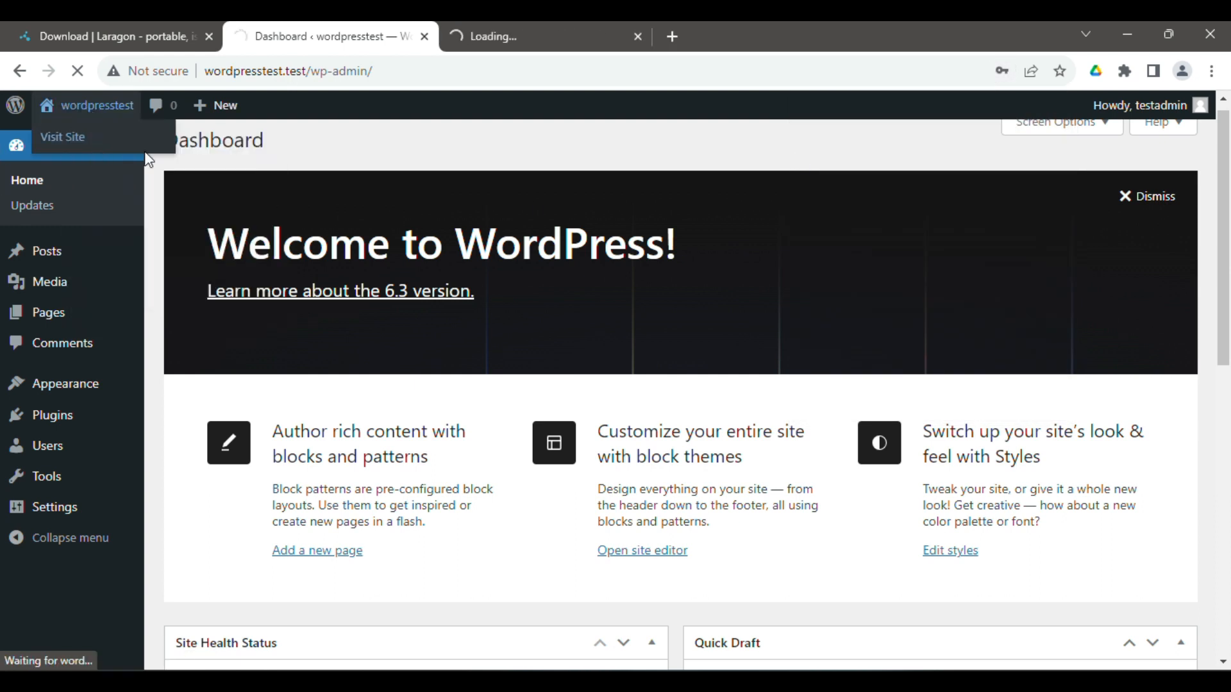
{"action": "left_click", "coordinate": [490, 39]}
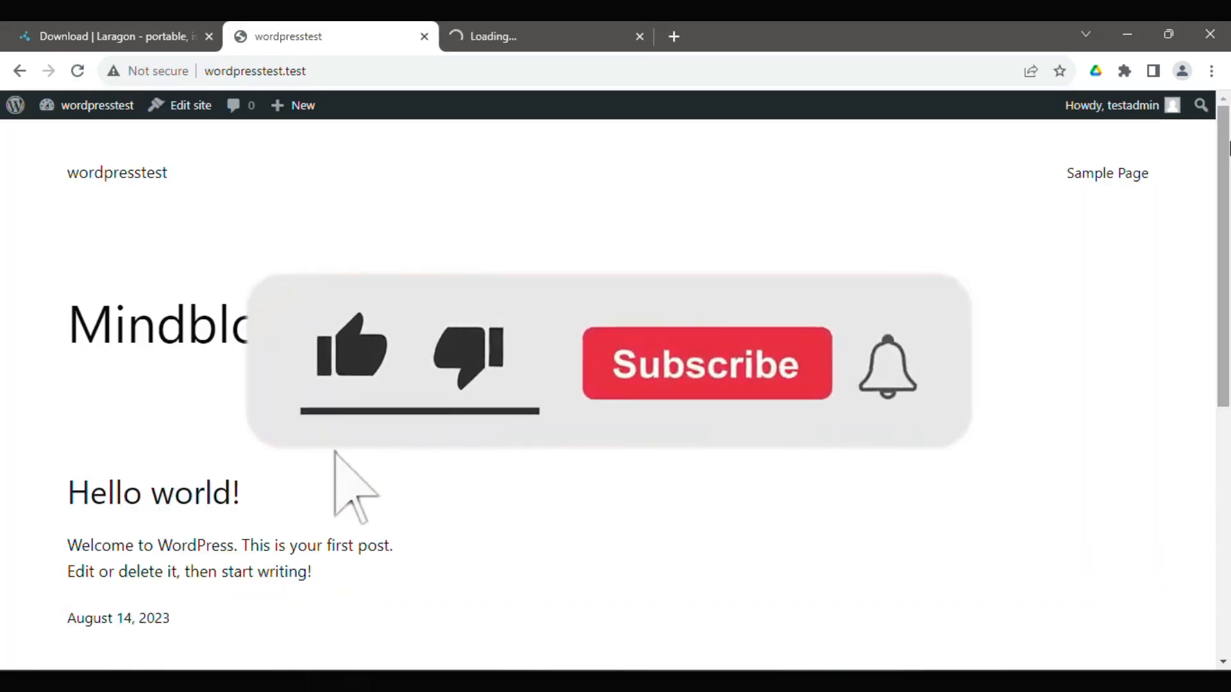
{"action": "left_click_drag", "start_coordinate": [1227, 163], "coordinate": [1211, 105]}
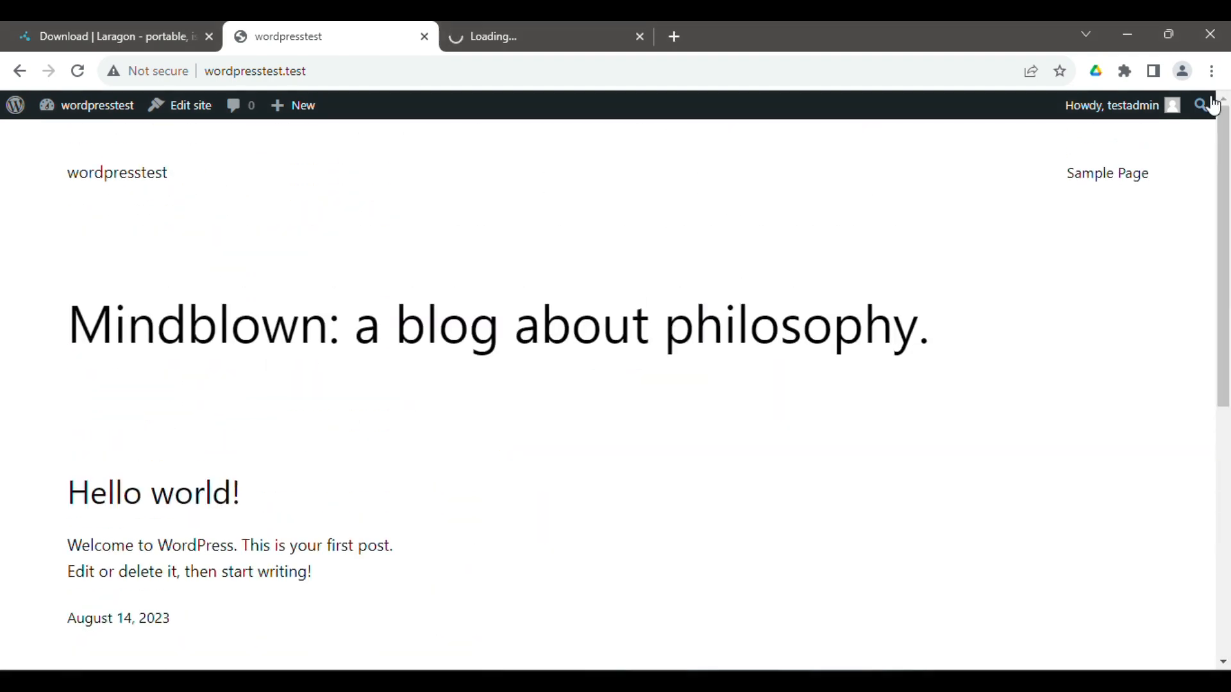